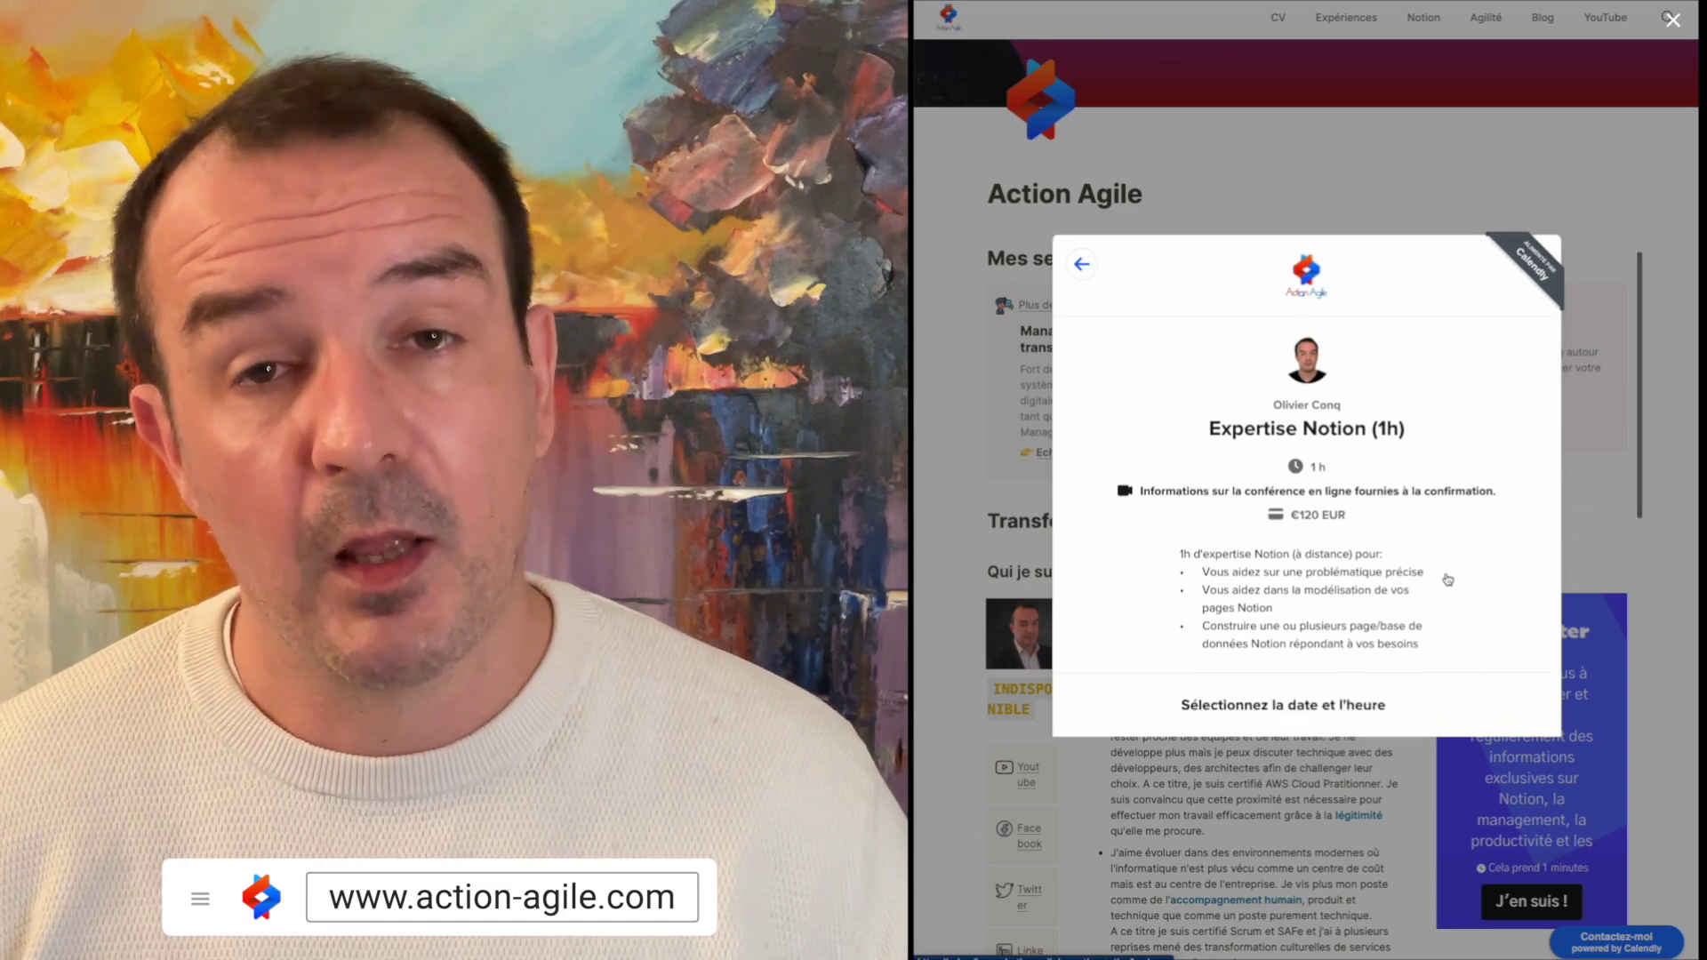
# Review the "Expertise Notion (1h)" booking offer and its available dates in March 2022
pyautogui.scroll(-3, 1448, 580)
pyautogui.scroll(-1, 1448, 580)
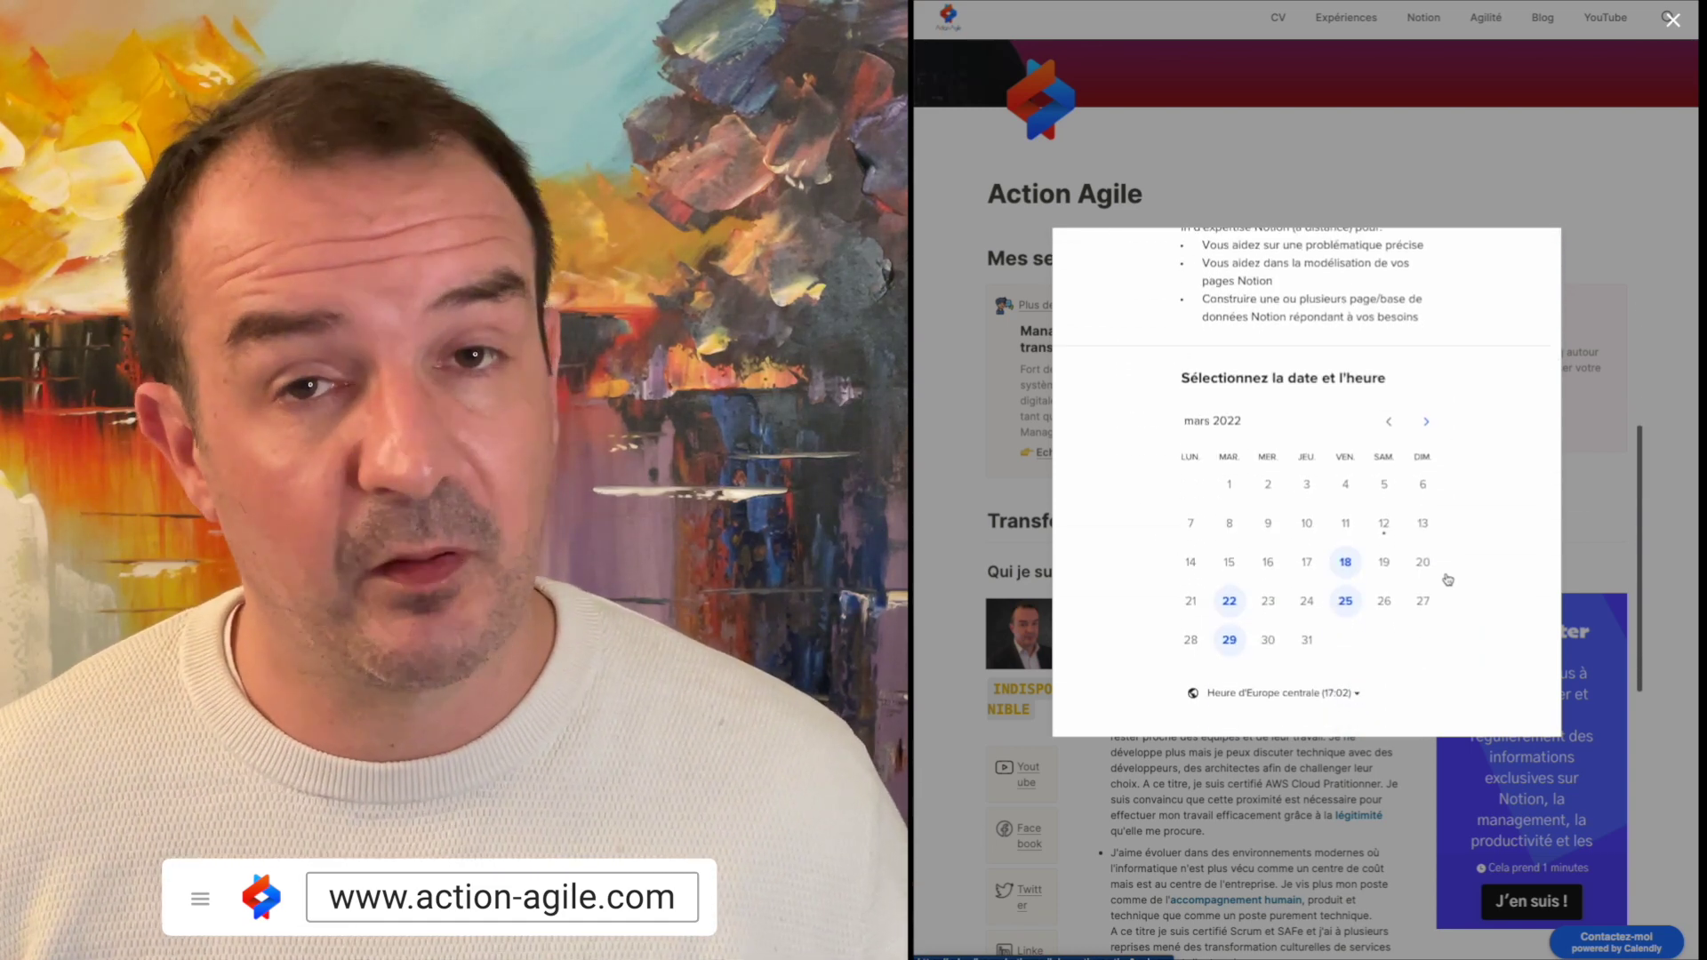
pyautogui.scroll(4, 1347, 574)
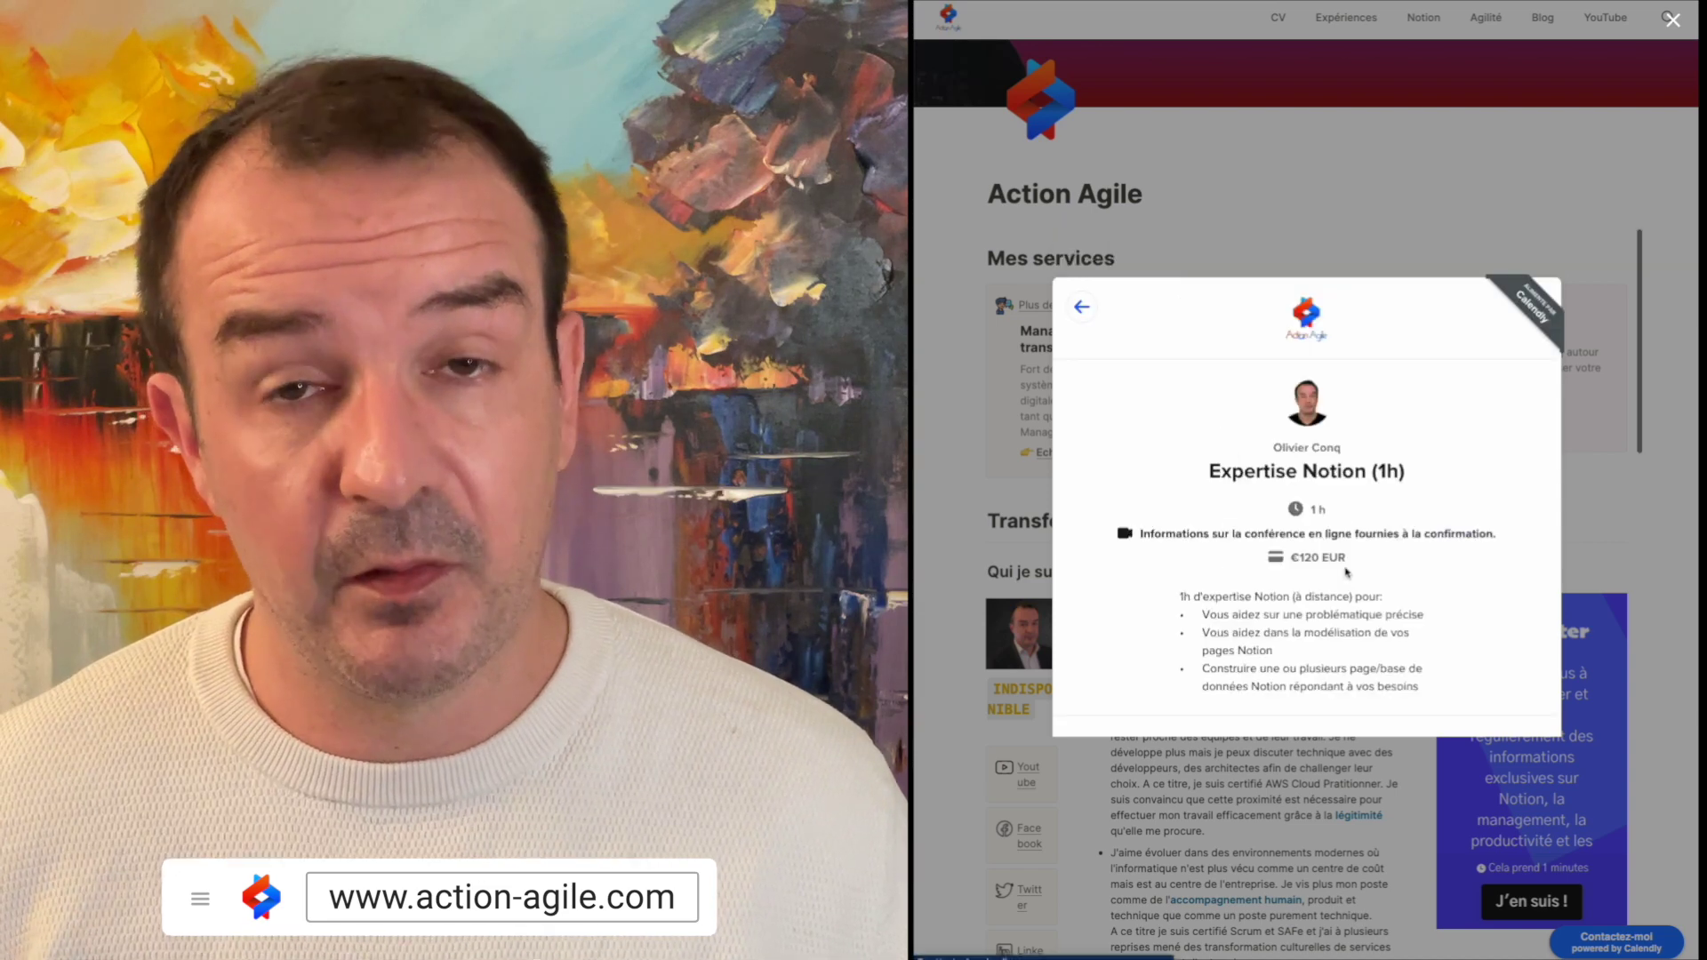
pyautogui.scroll(-4, 1409, 593)
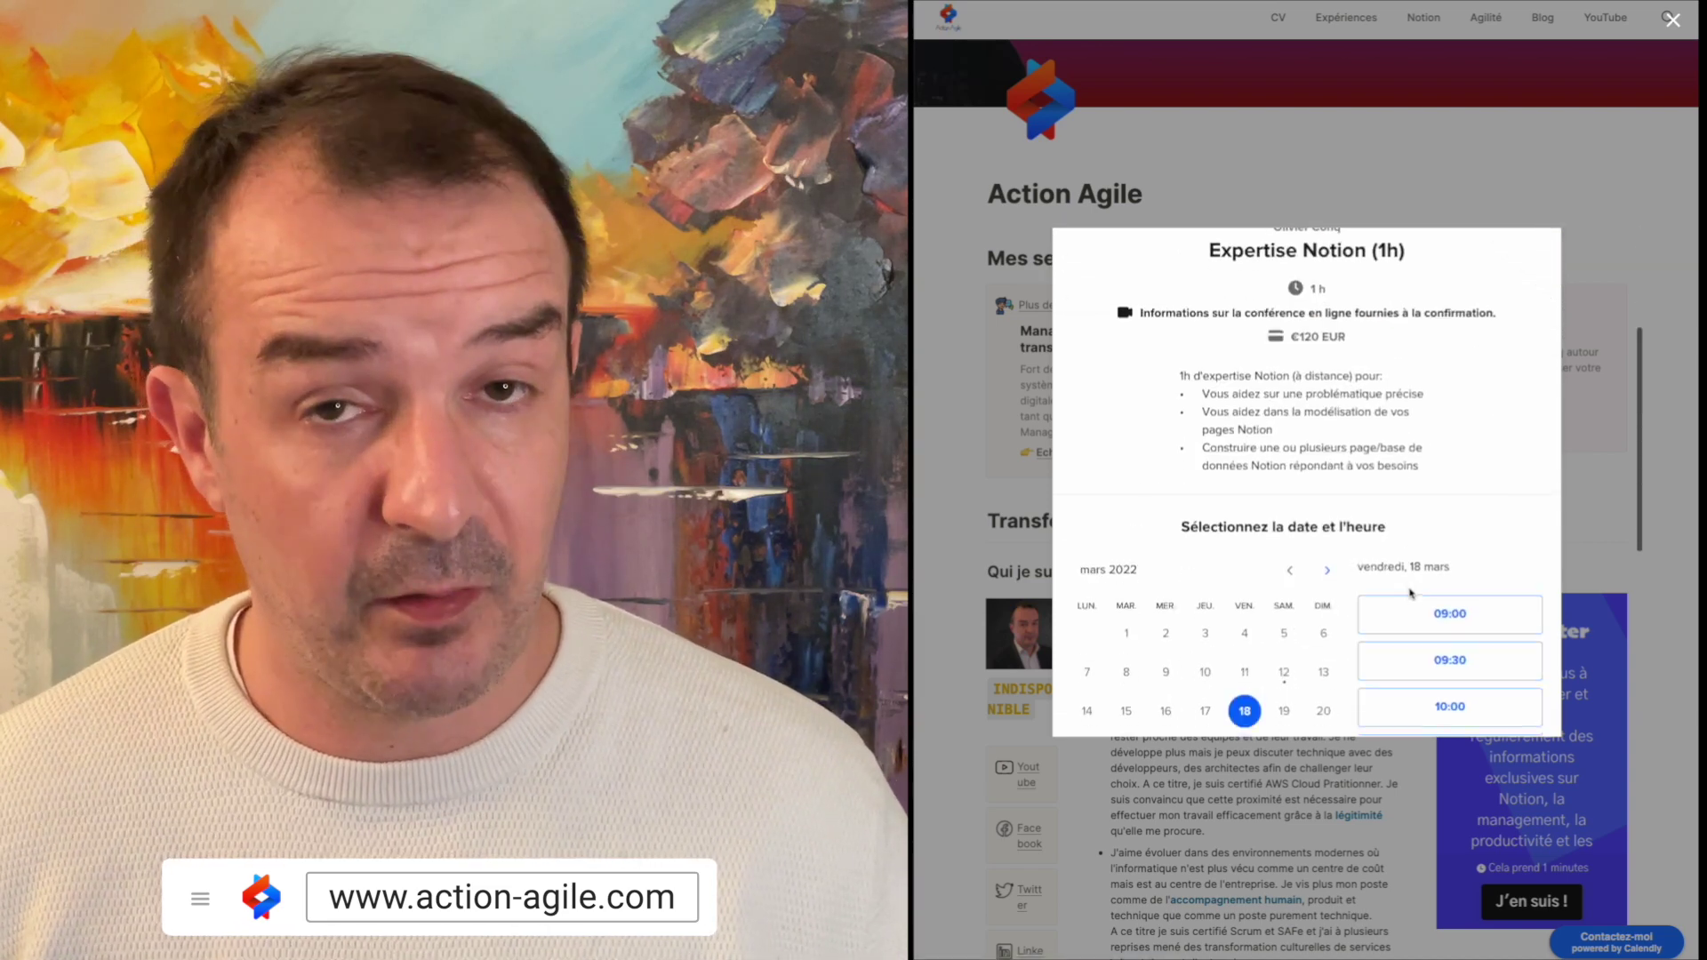
pyautogui.click(1432, 532)
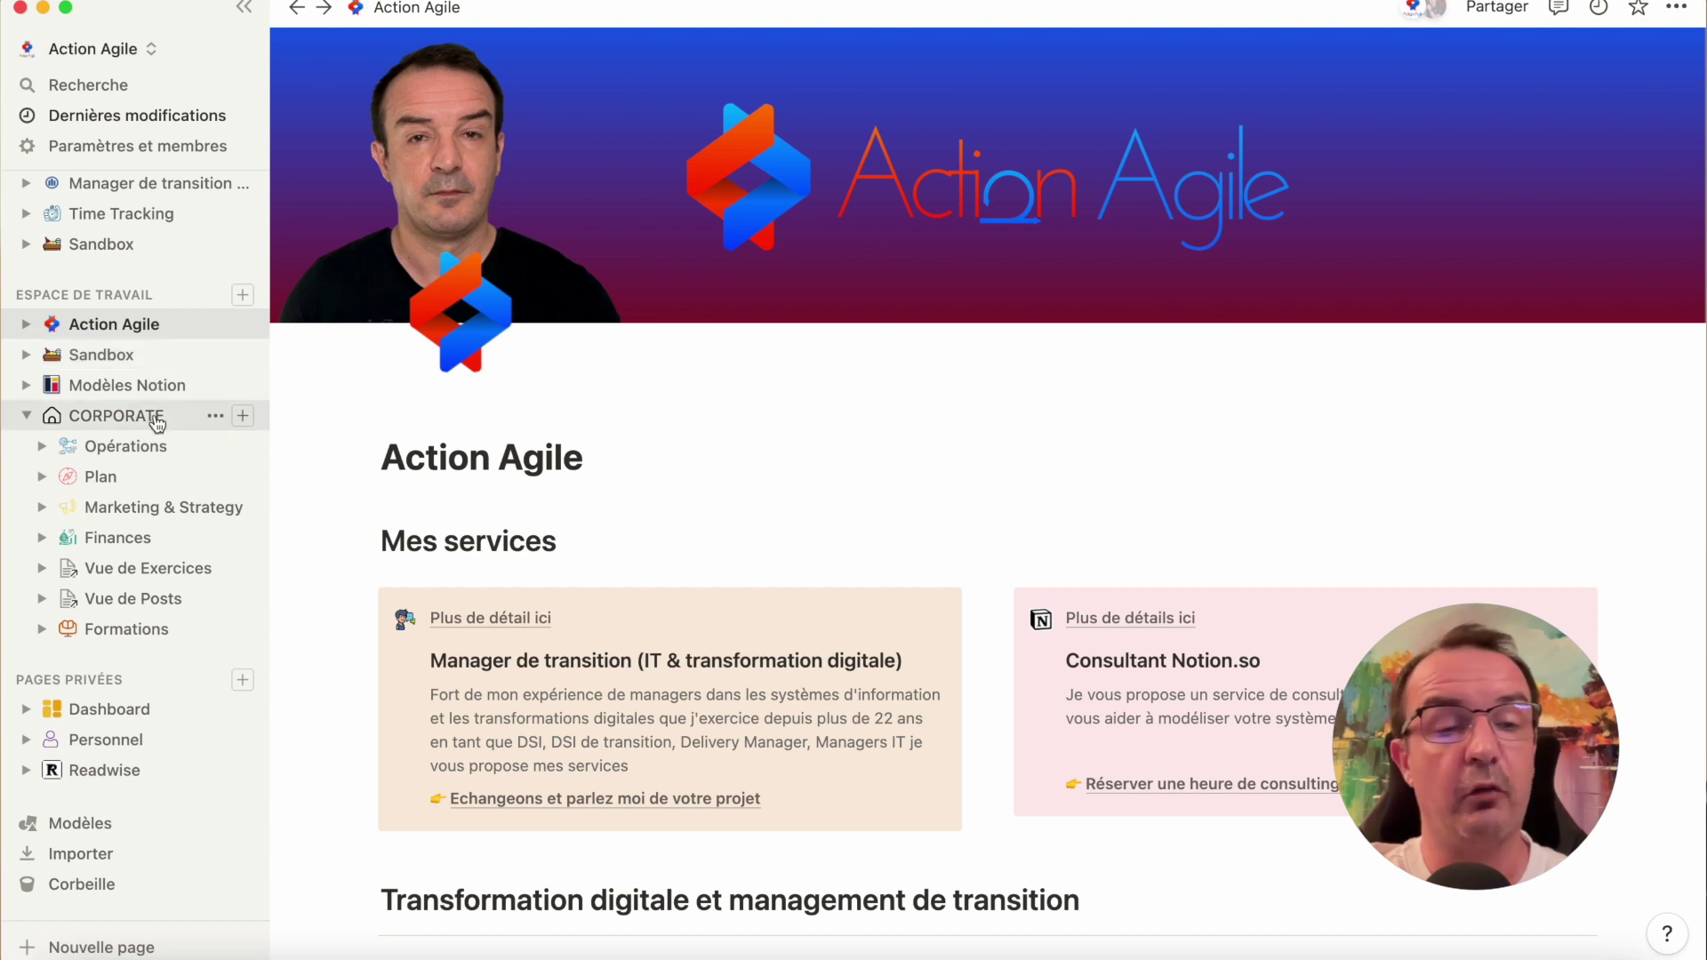
# Open the Plan page under CORPORATE, expand its subpages and open Todo
pyautogui.click(116, 492)
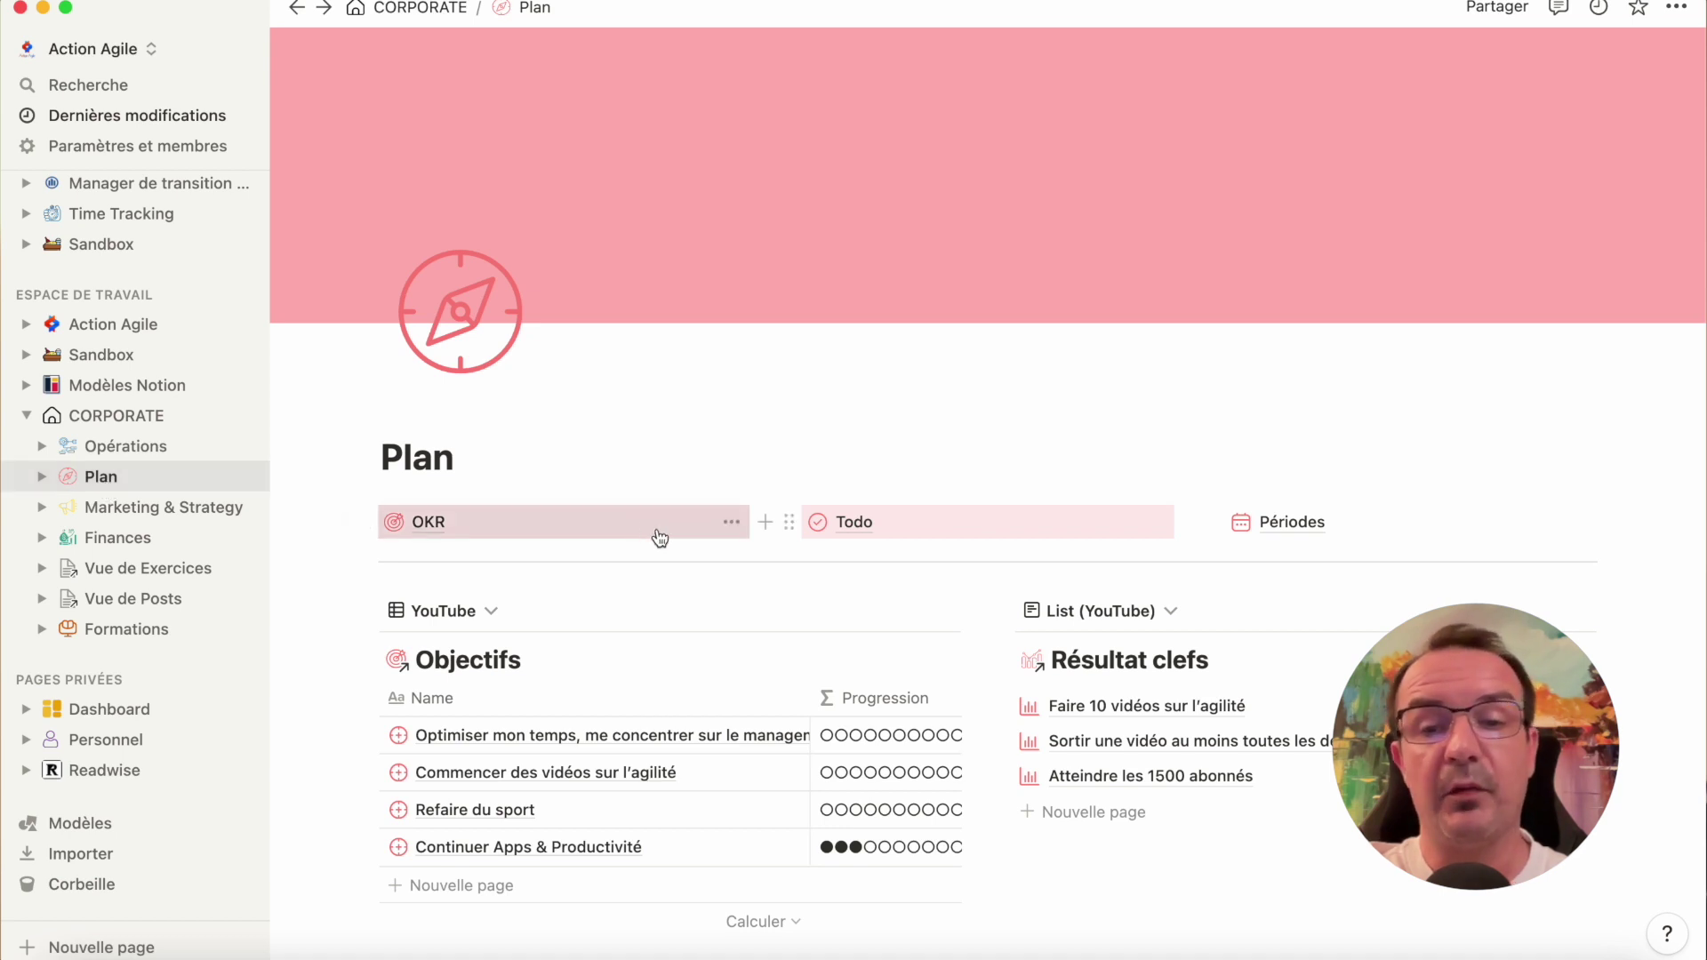
pyautogui.click(42, 476)
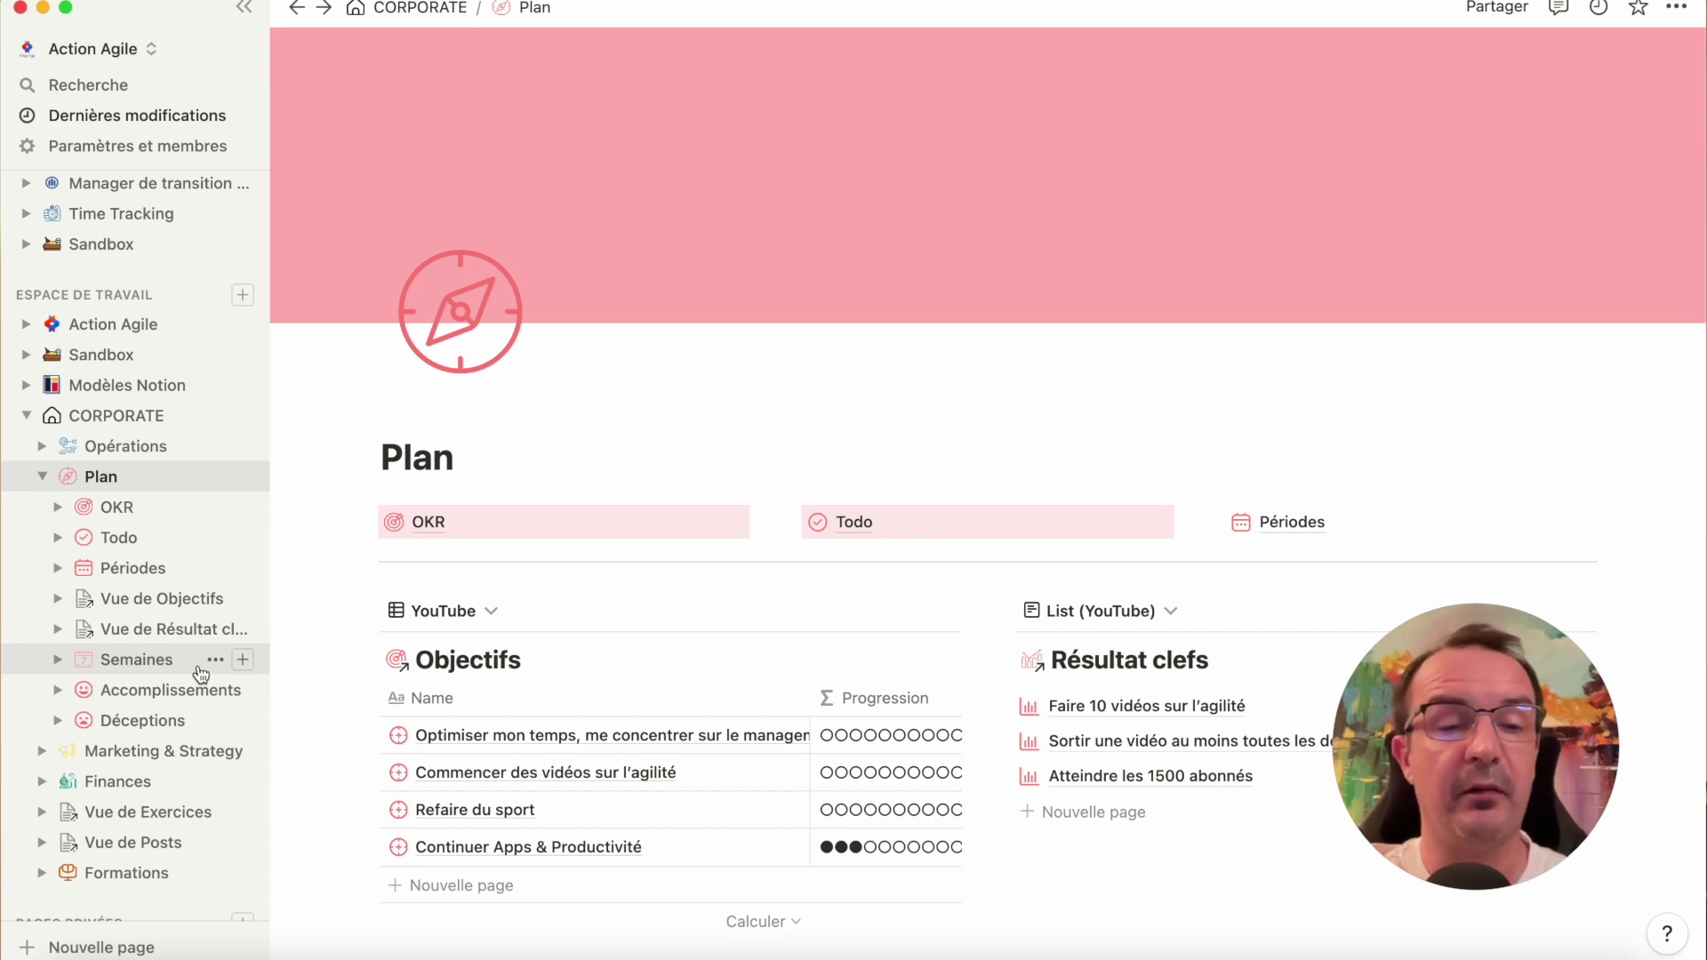
pyautogui.click(120, 539)
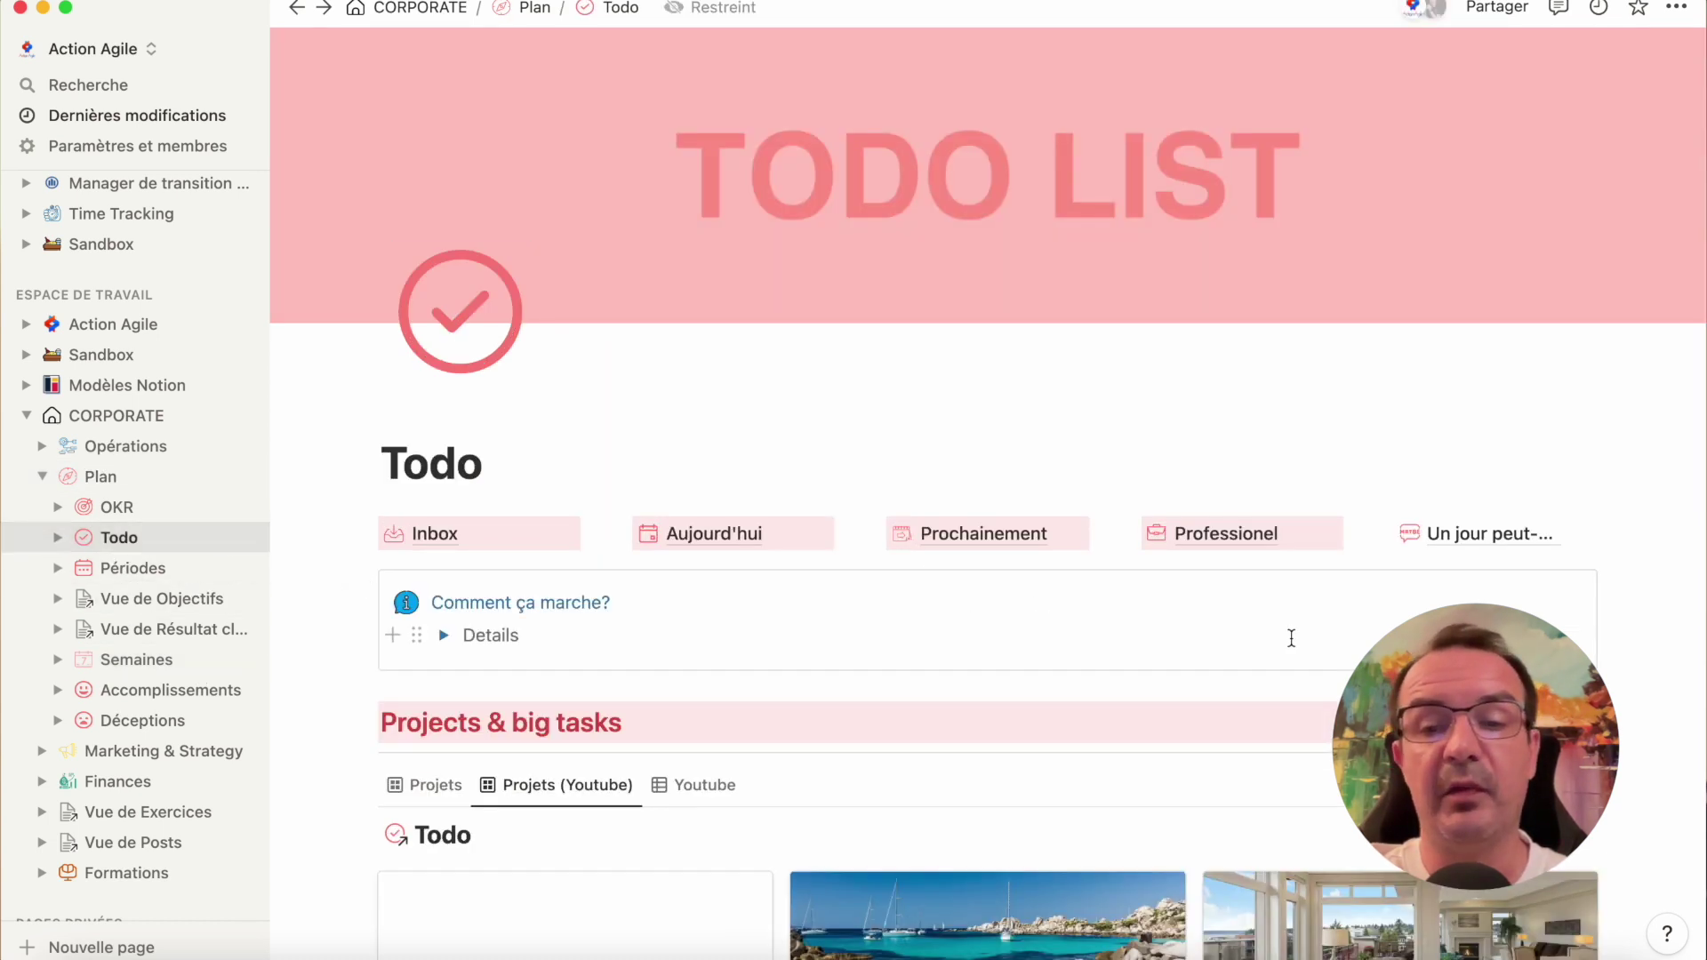
# Examine the Todo page's projects, its "Big tasks (YouTube)" table and the "Toutes les tâches" section
pyautogui.scroll(-5, 1292, 639)
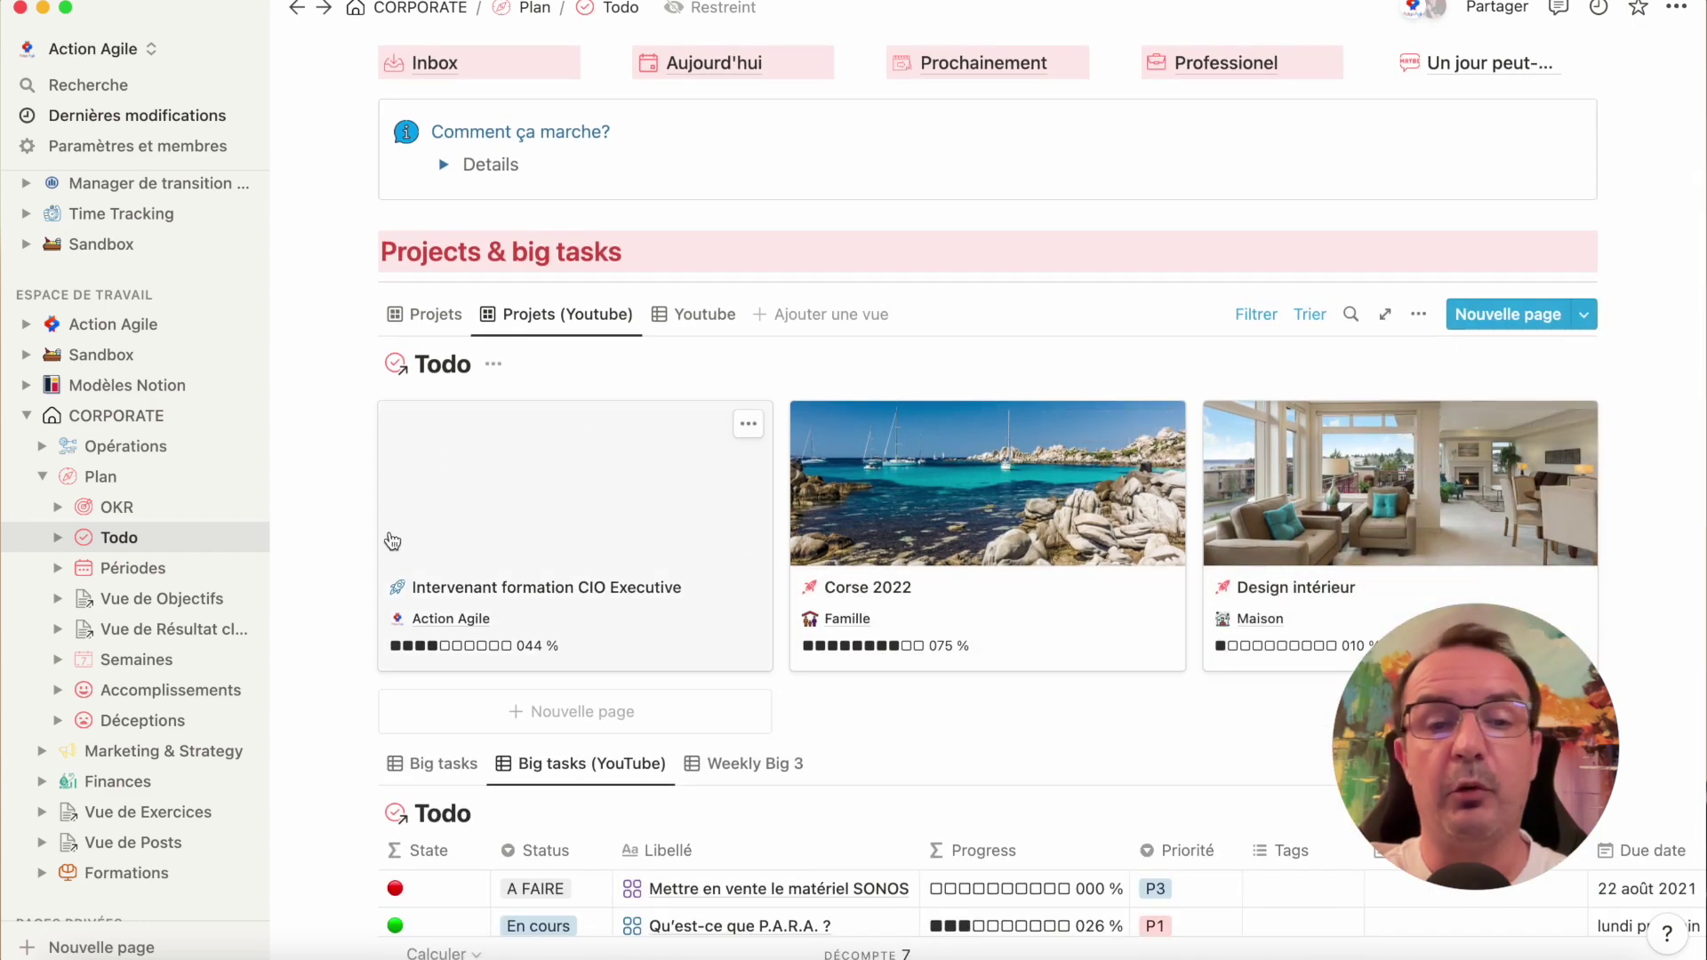
pyautogui.scroll(-7, 392, 542)
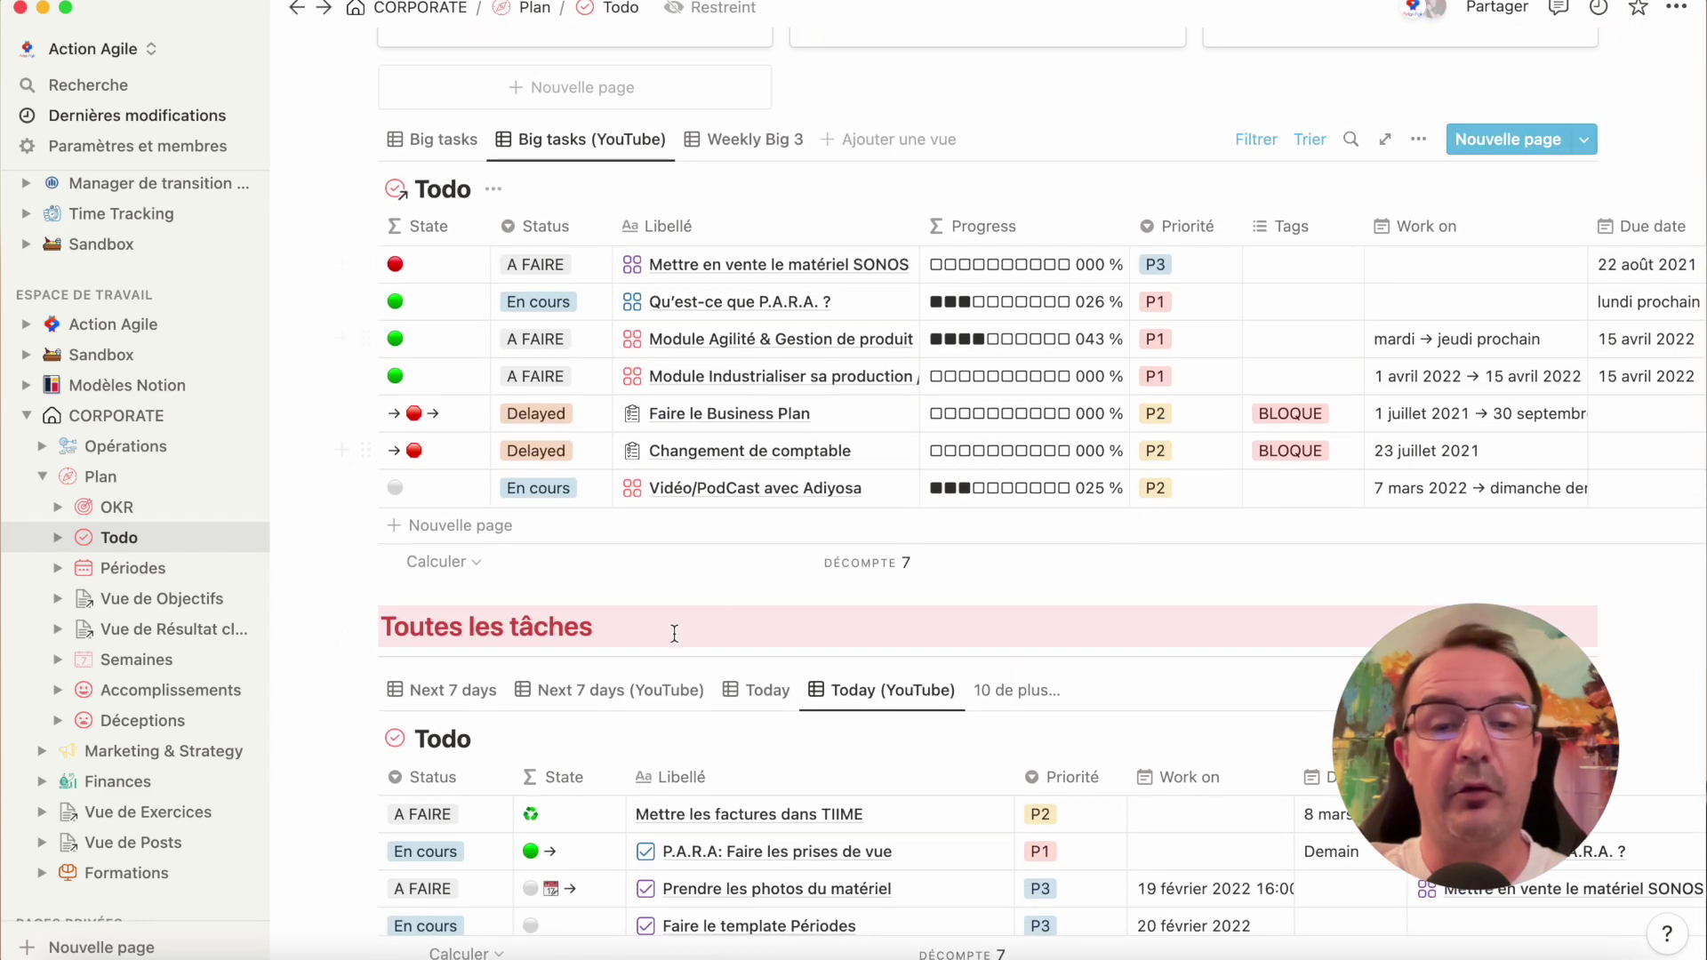
pyautogui.scroll(-3, 976, 641)
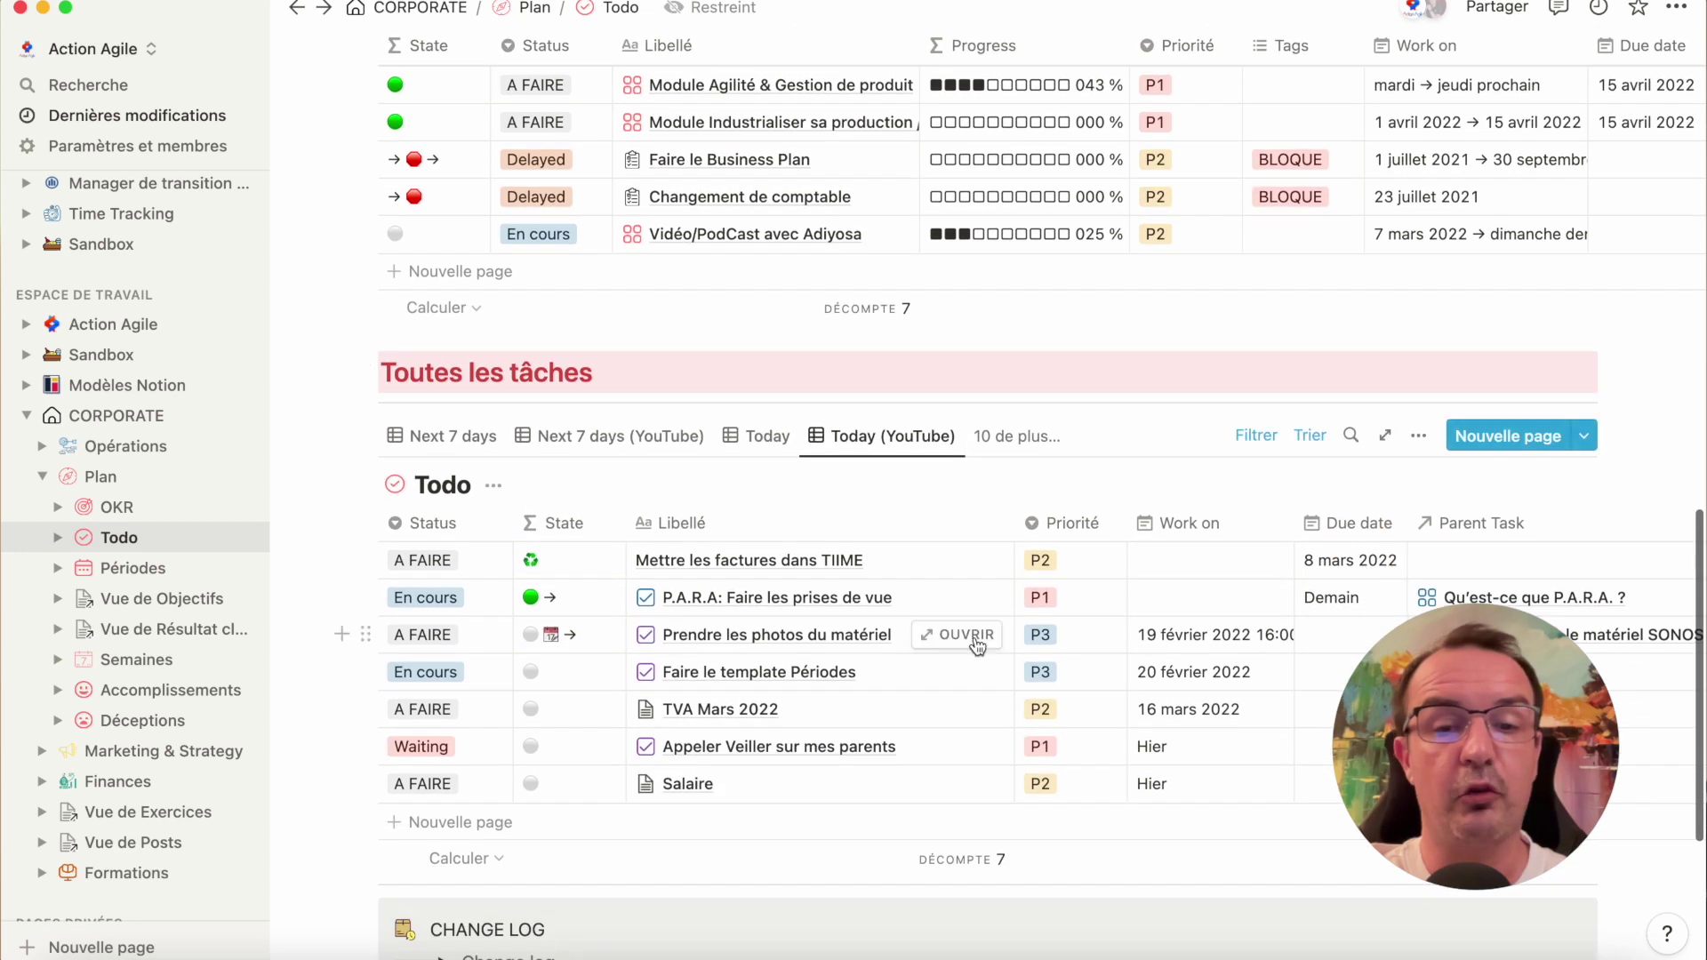
pyautogui.scroll(4, 858, 702)
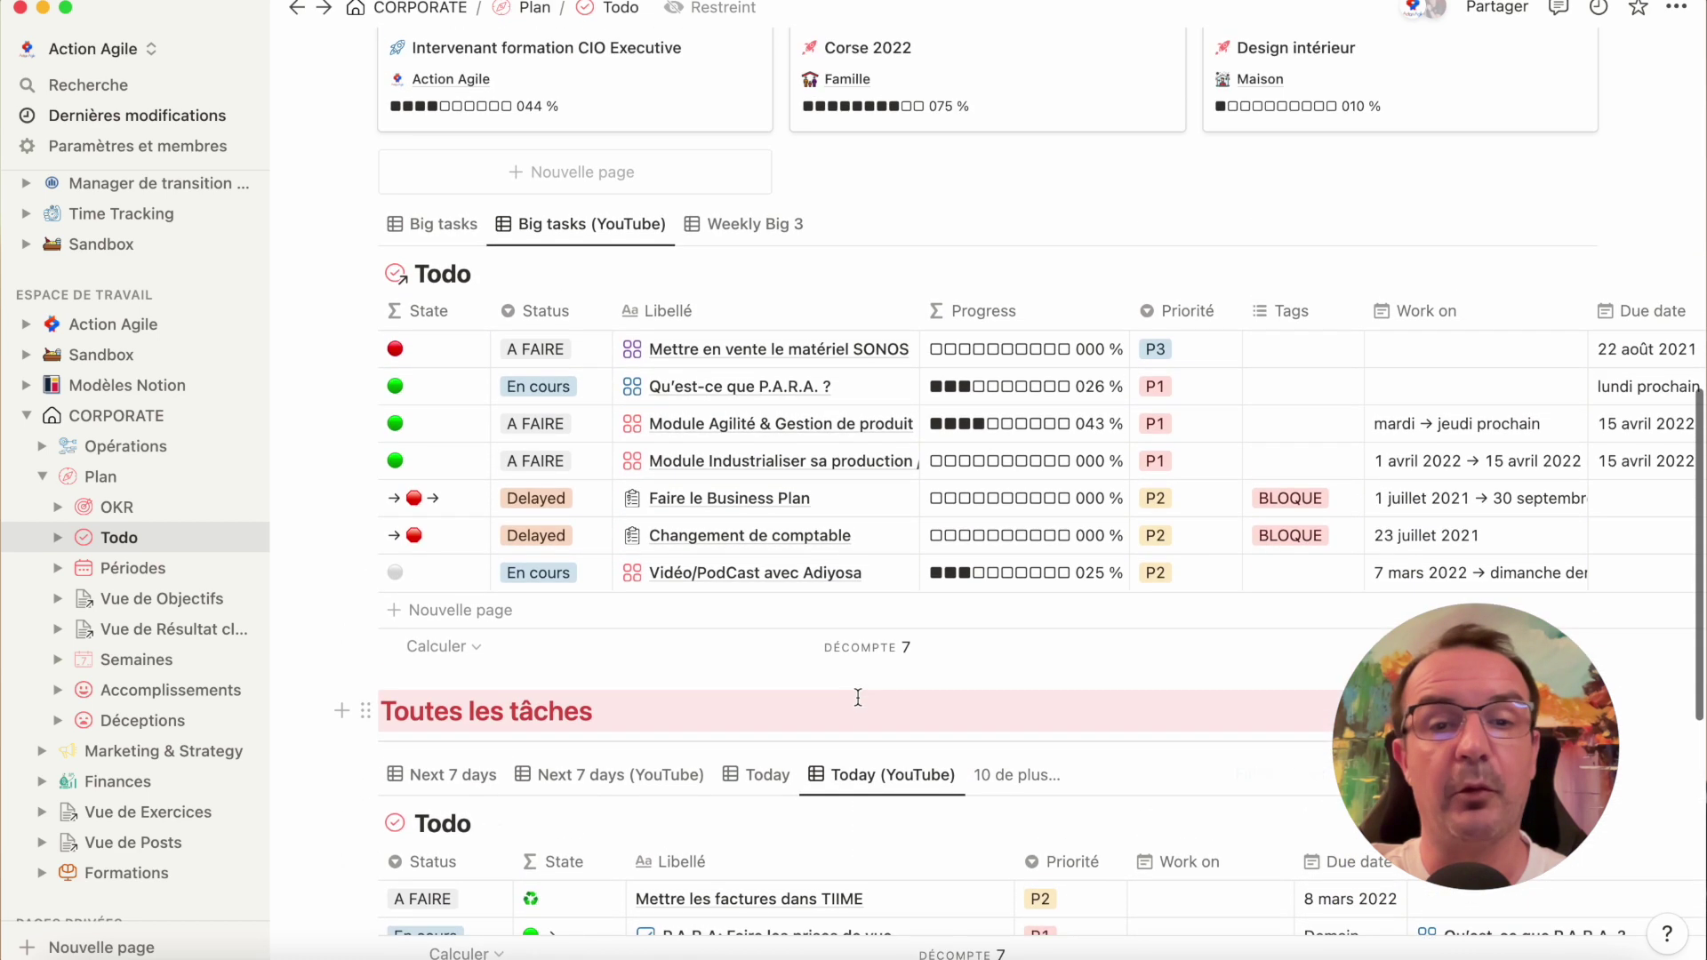
pyautogui.scroll(5, 859, 697)
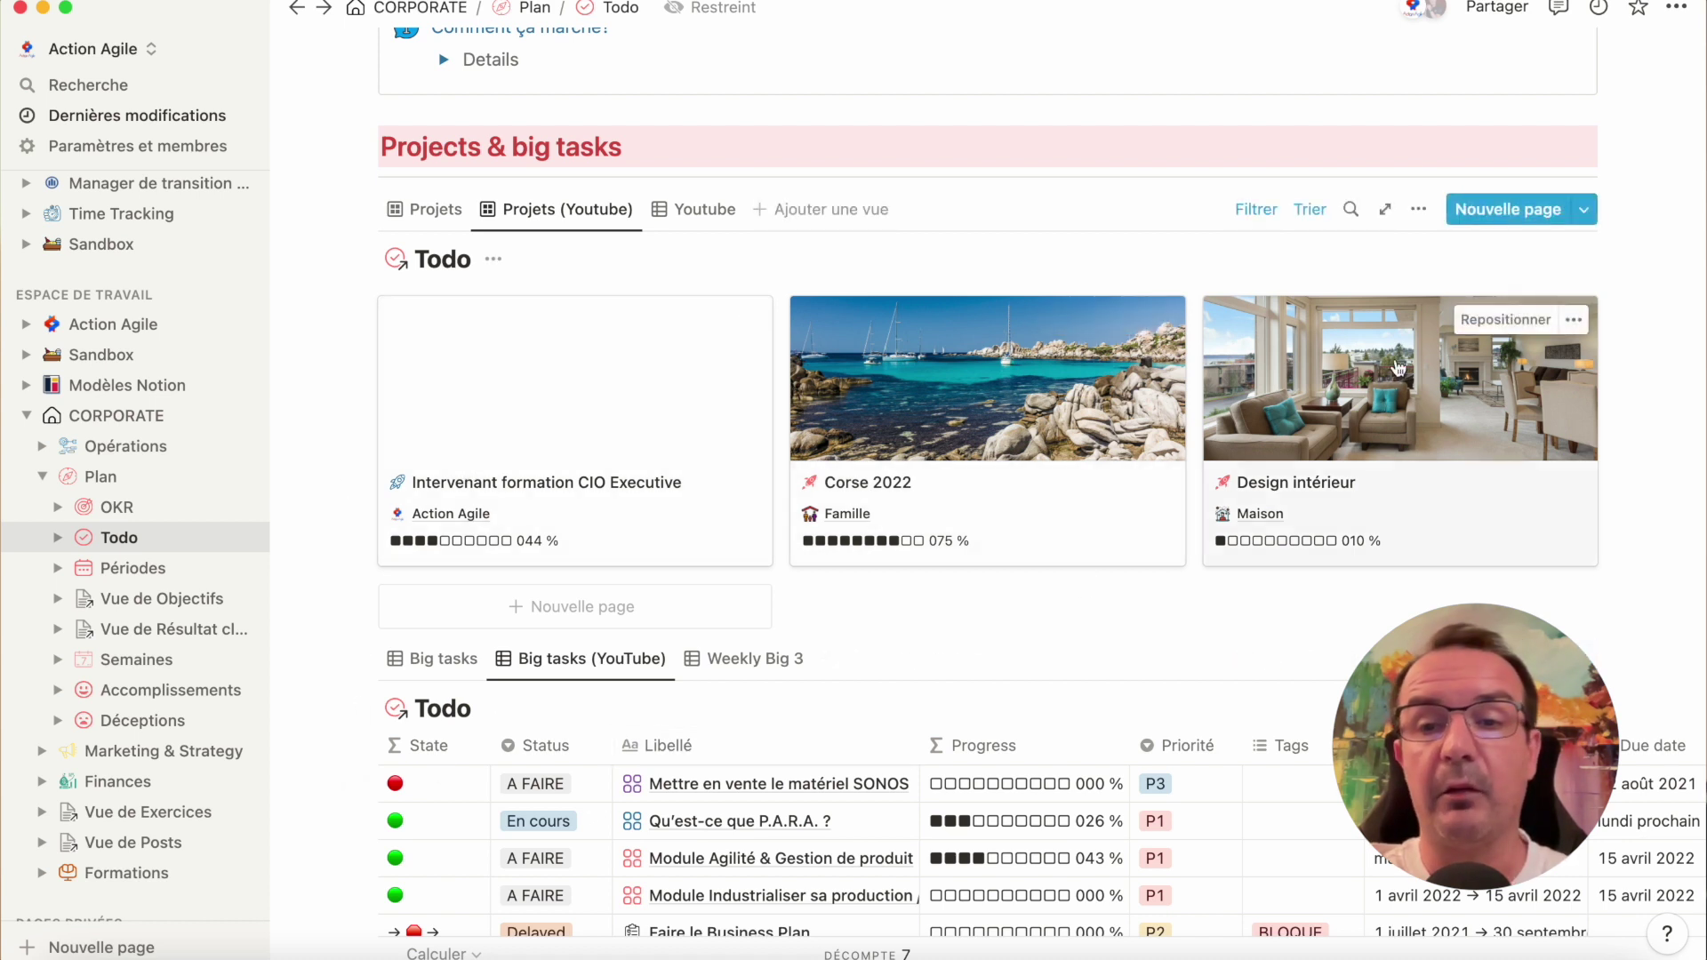
pyautogui.scroll(-5, 1225, 424)
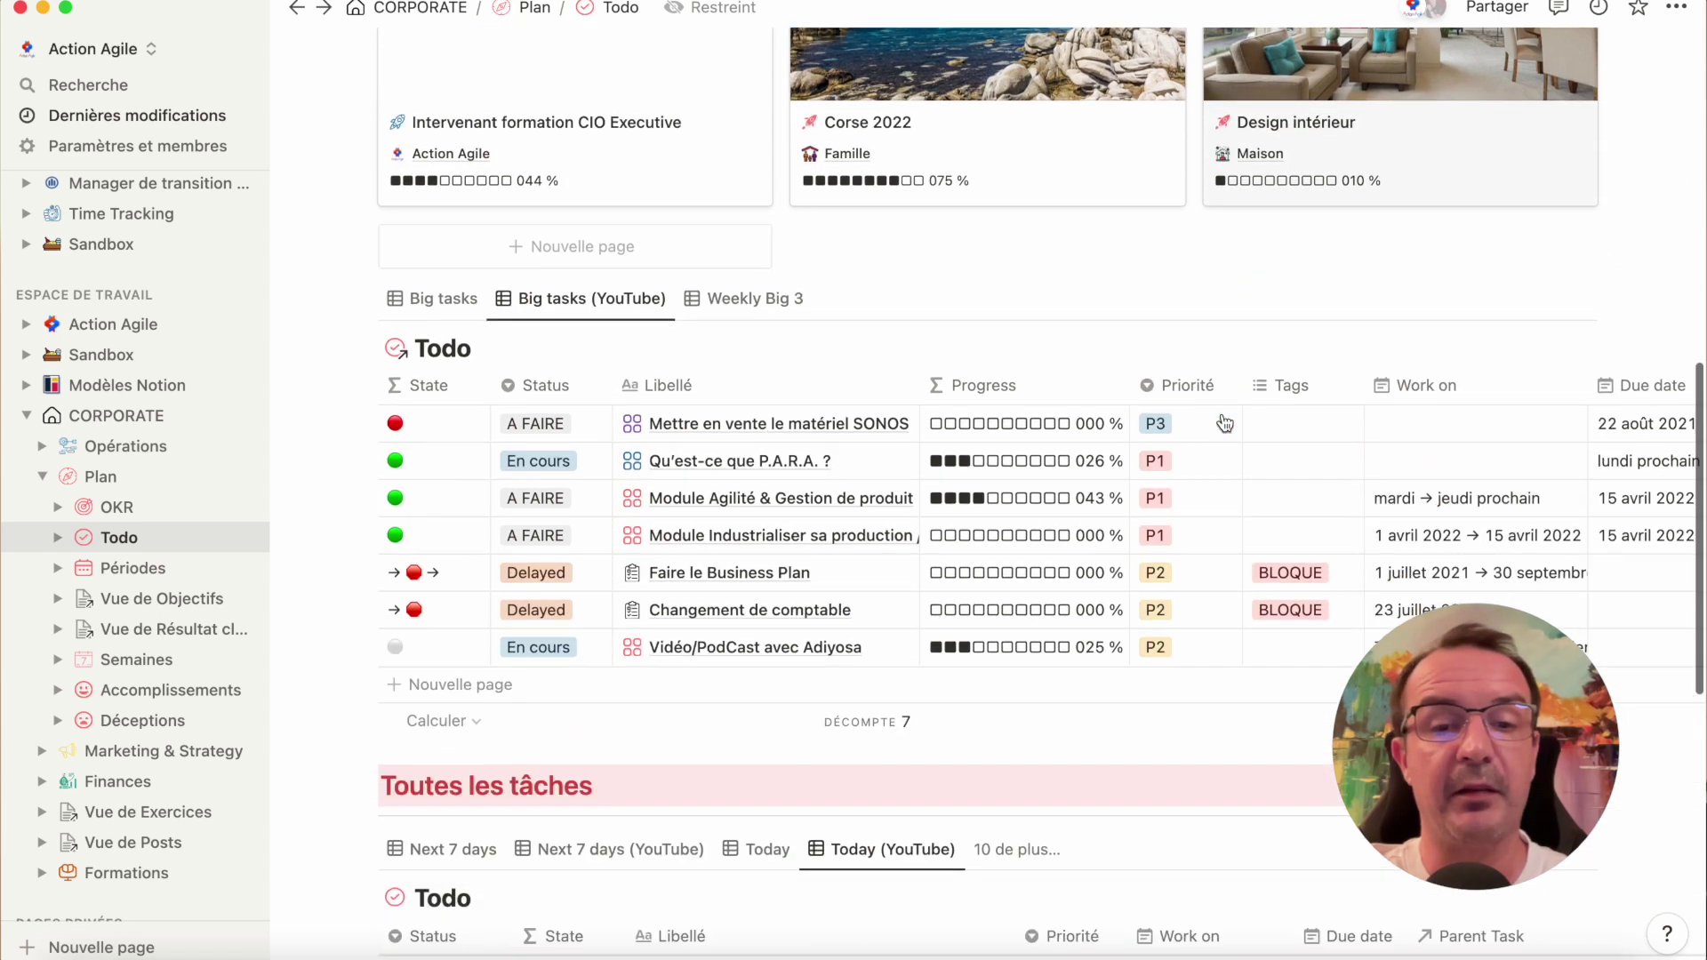
pyautogui.scroll(-2, 1225, 424)
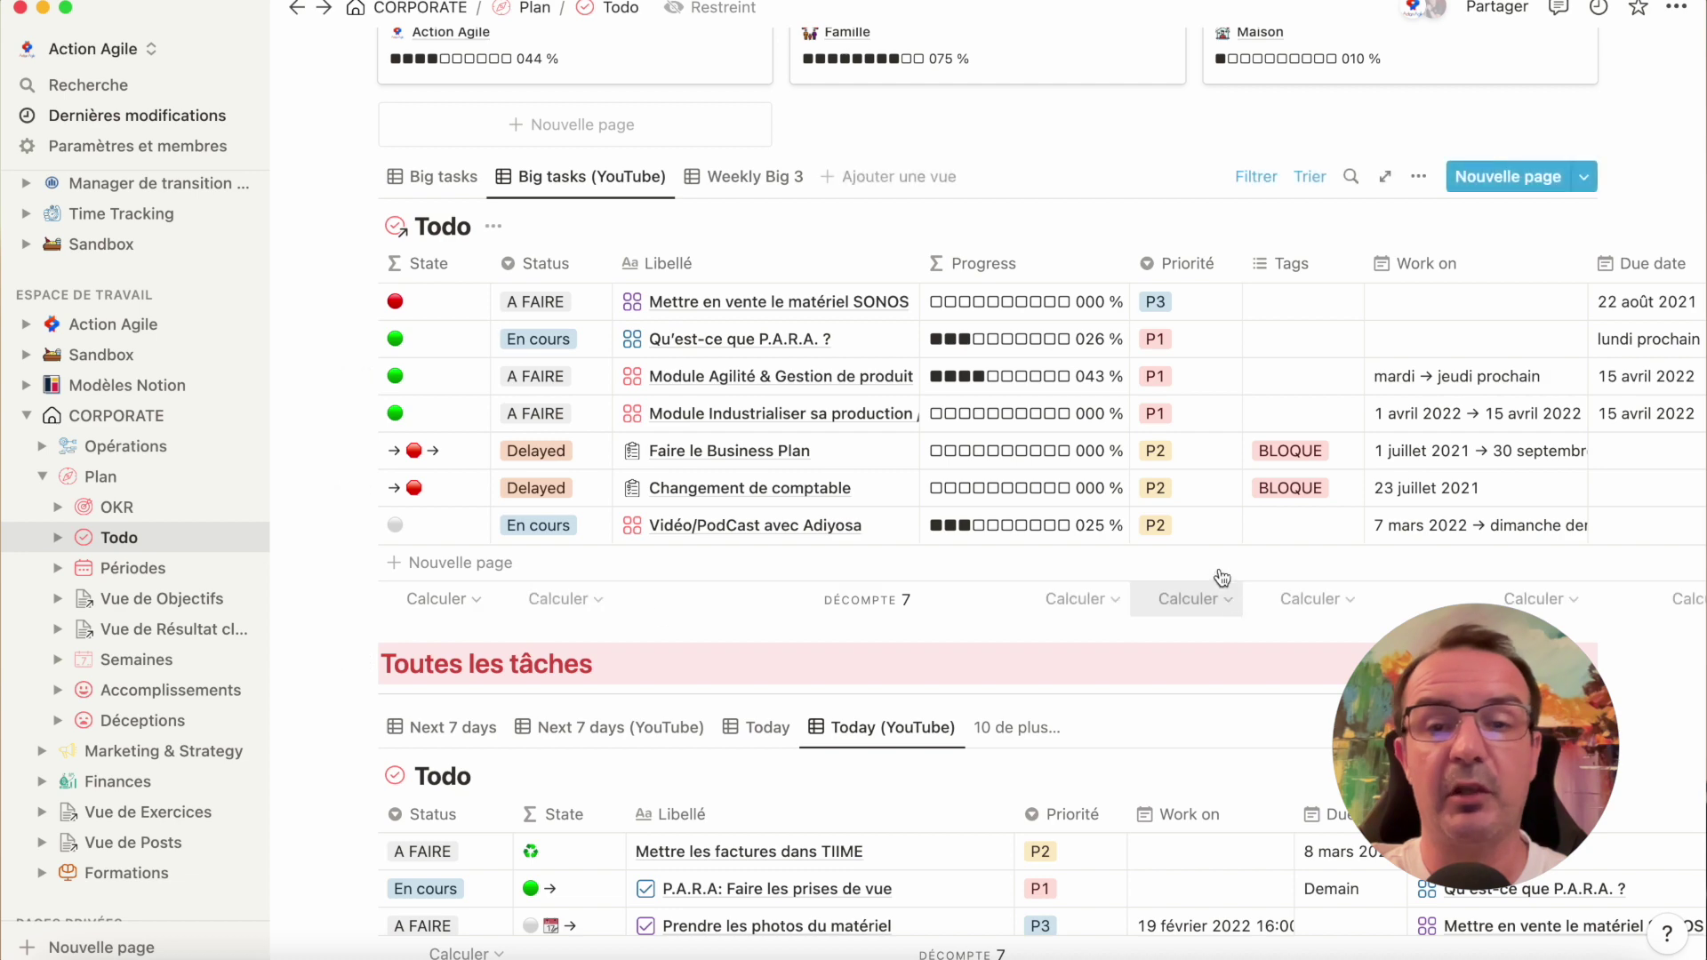
pyautogui.scroll(-4, 1003, 560)
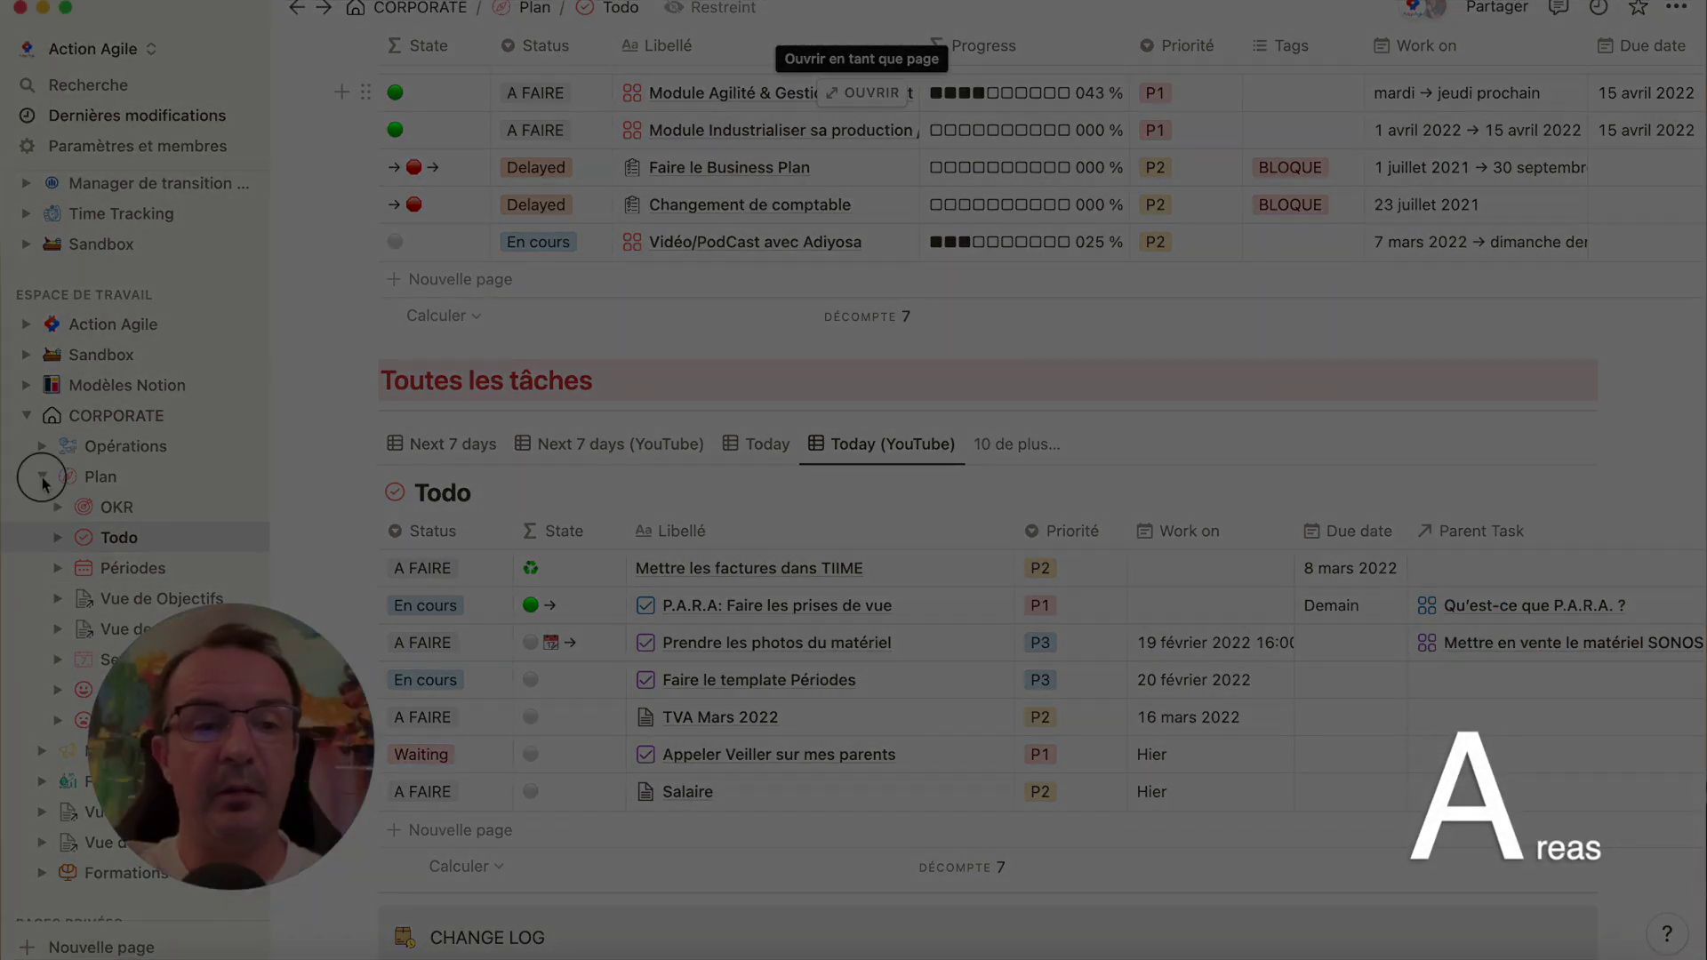
# Expand the Personnel pages to view Pilliers, and open the Media Vault from the Vaults page
pyautogui.click(41, 480)
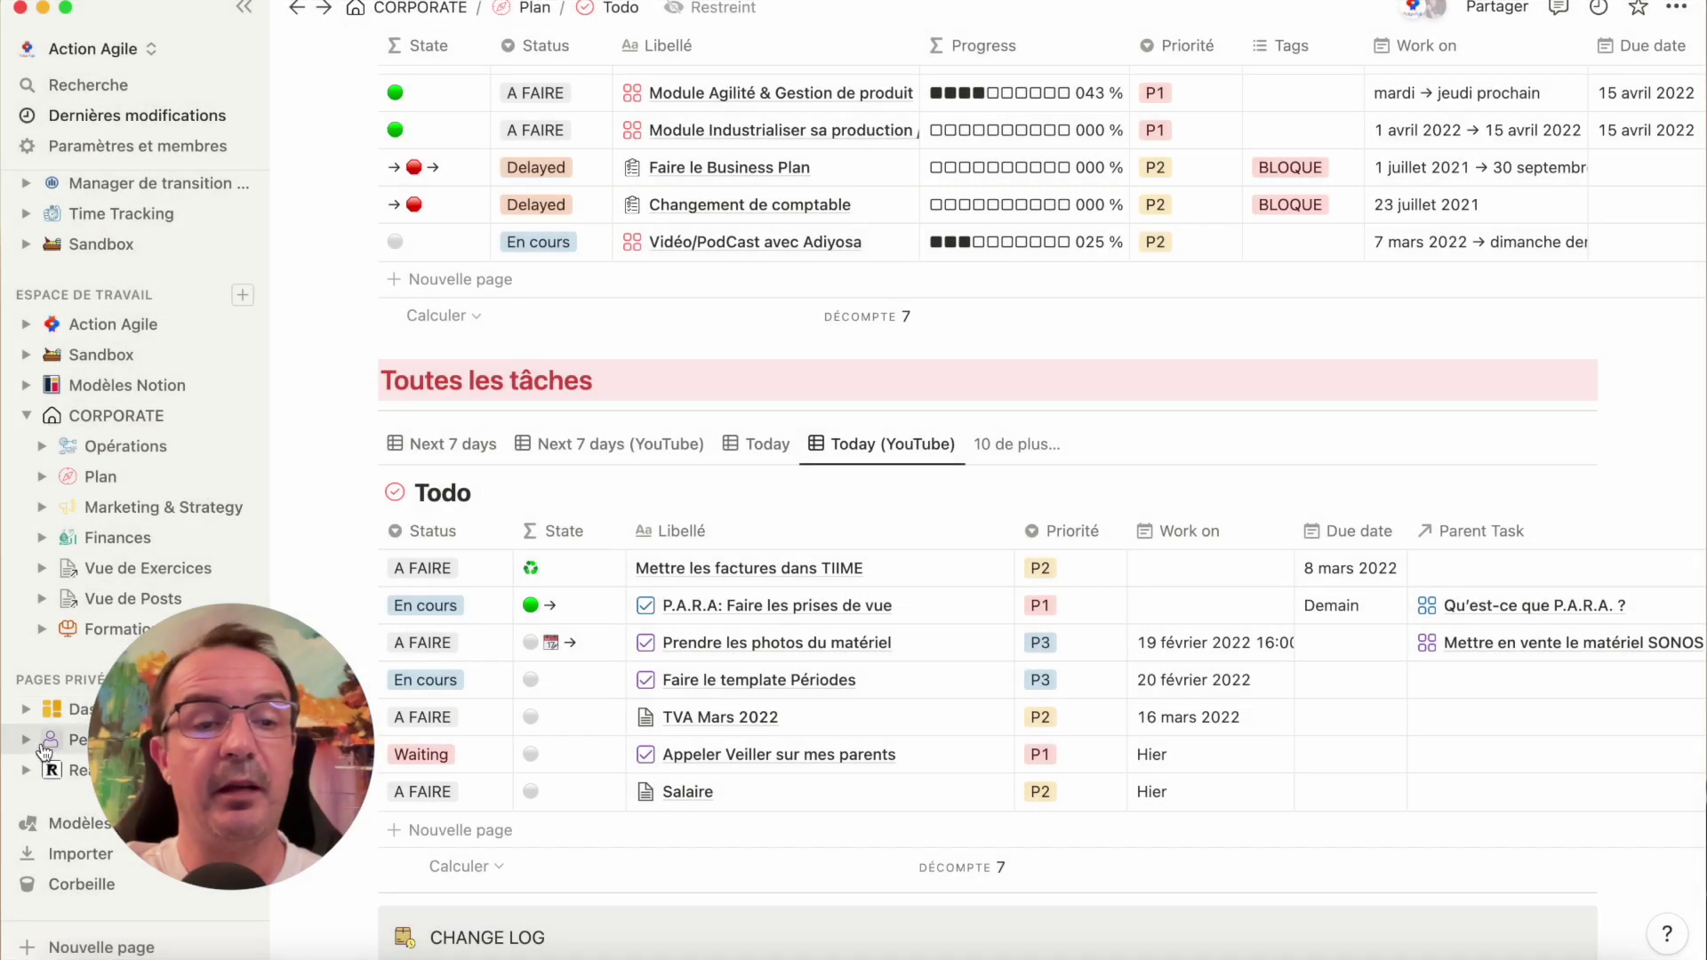
pyautogui.click(26, 740)
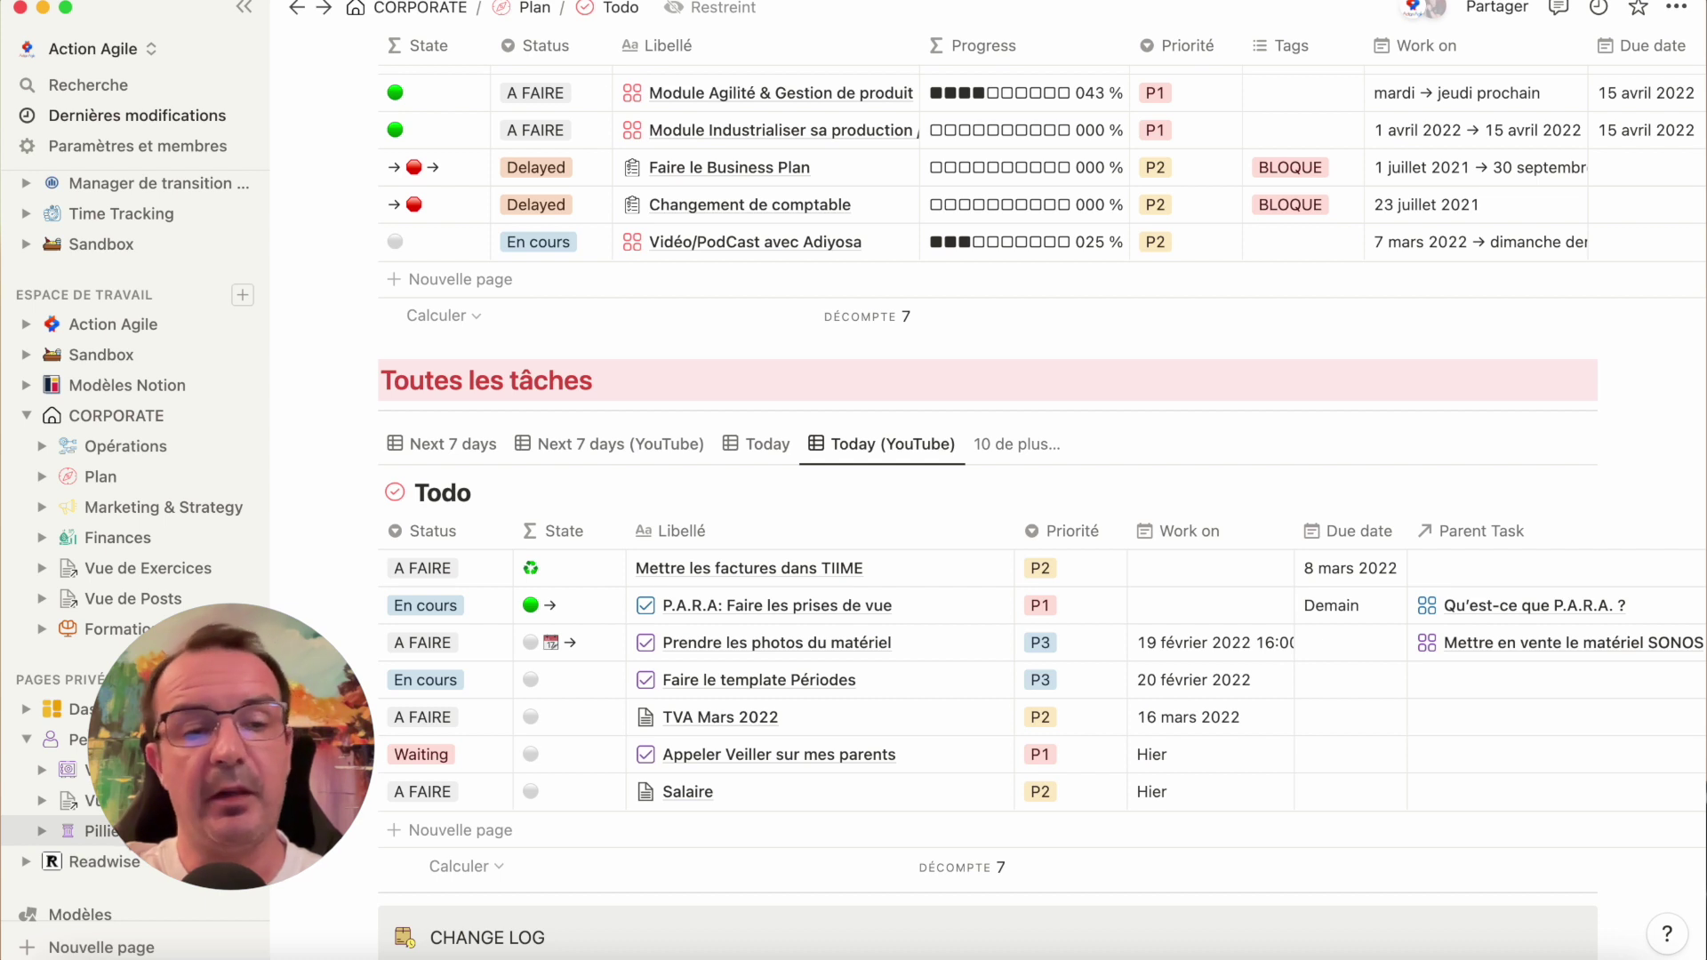
pyautogui.click(178, 831)
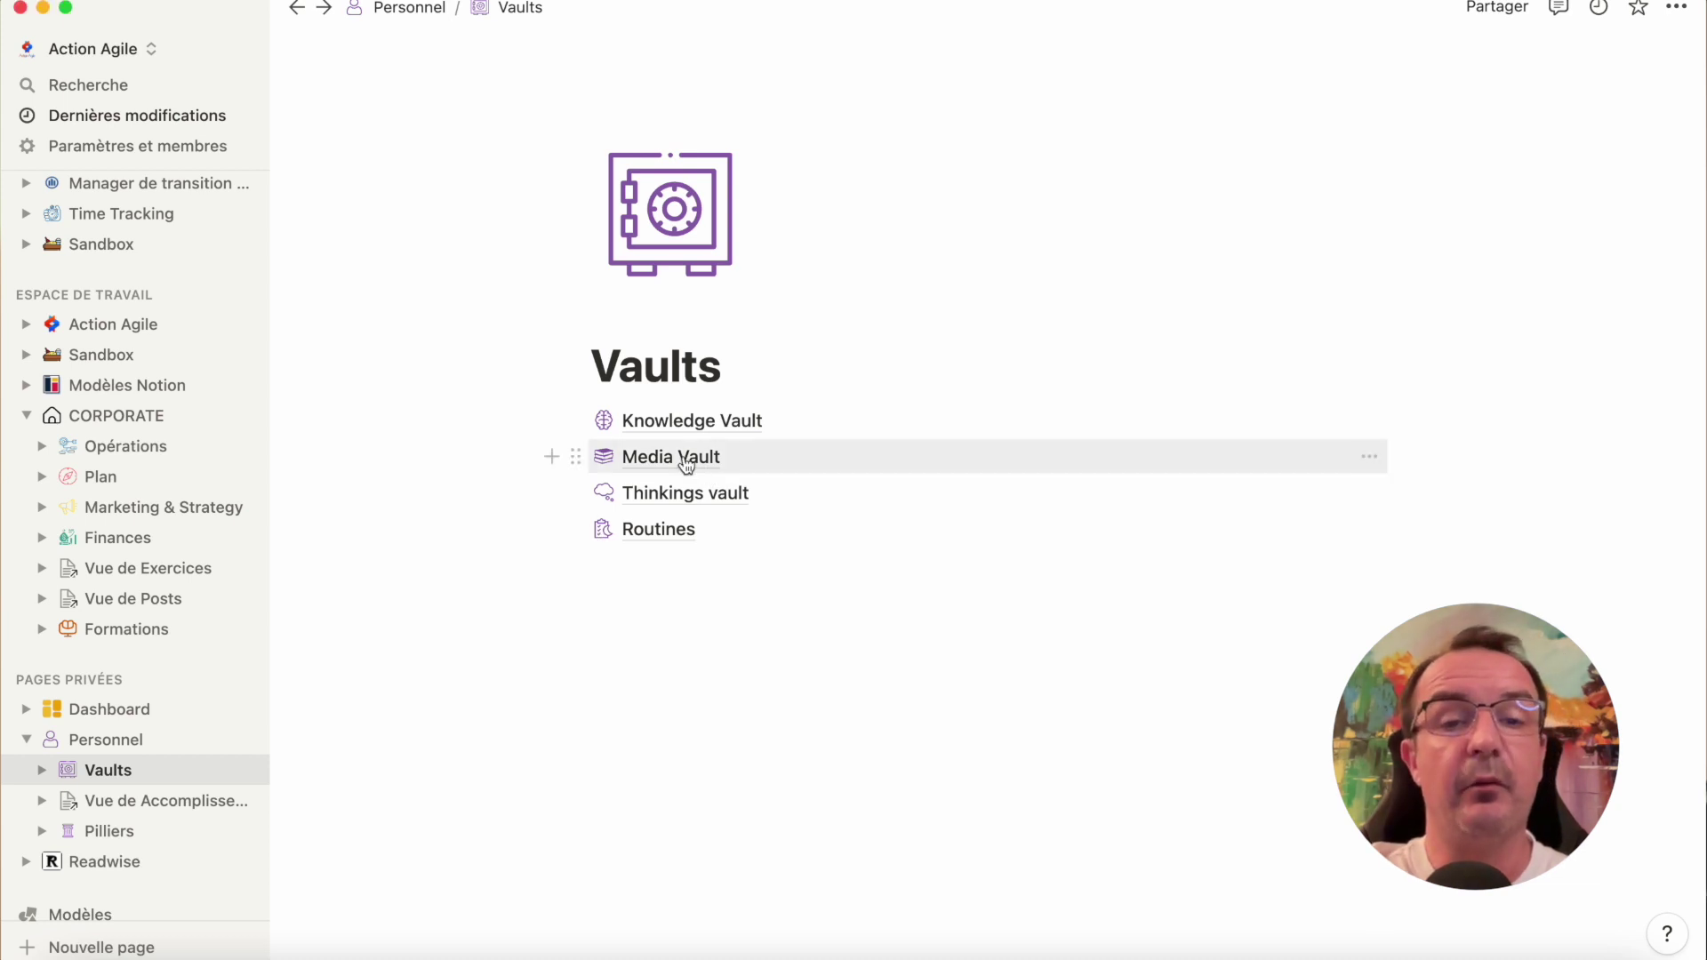
pyautogui.click(649, 455)
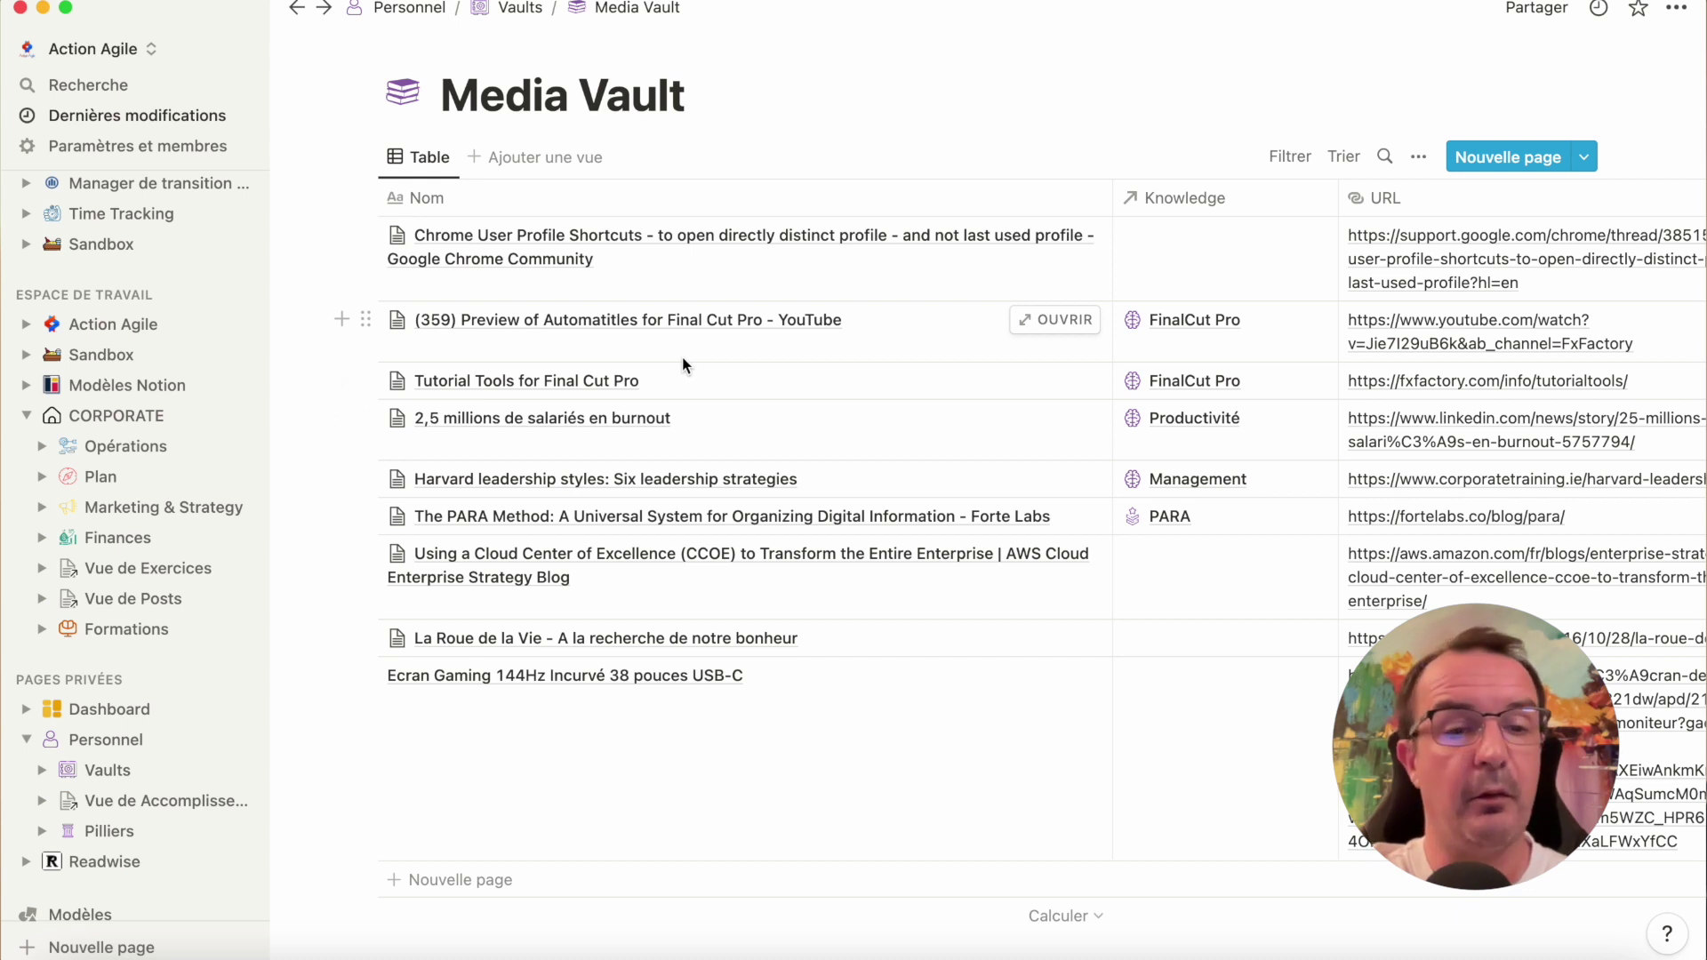
# Open the Readwise page and read the saved highlights of the book "Une Seconde d'Avance", closing its preview when finished
pyautogui.click(84, 867)
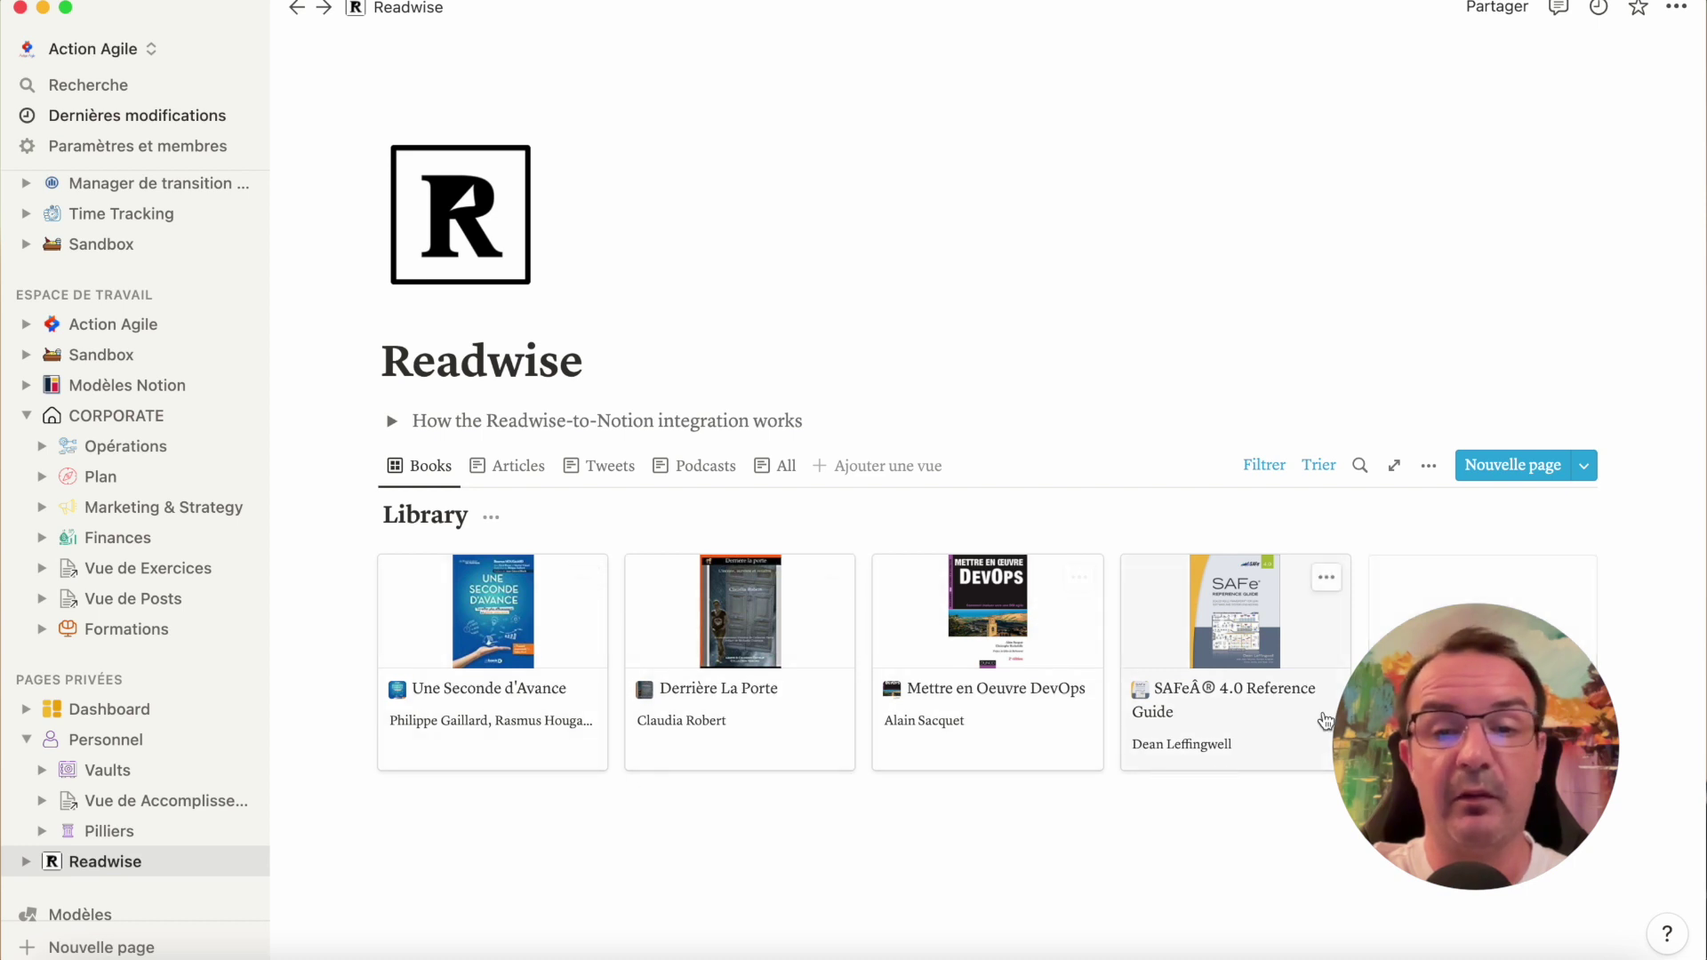
pyautogui.click(488, 622)
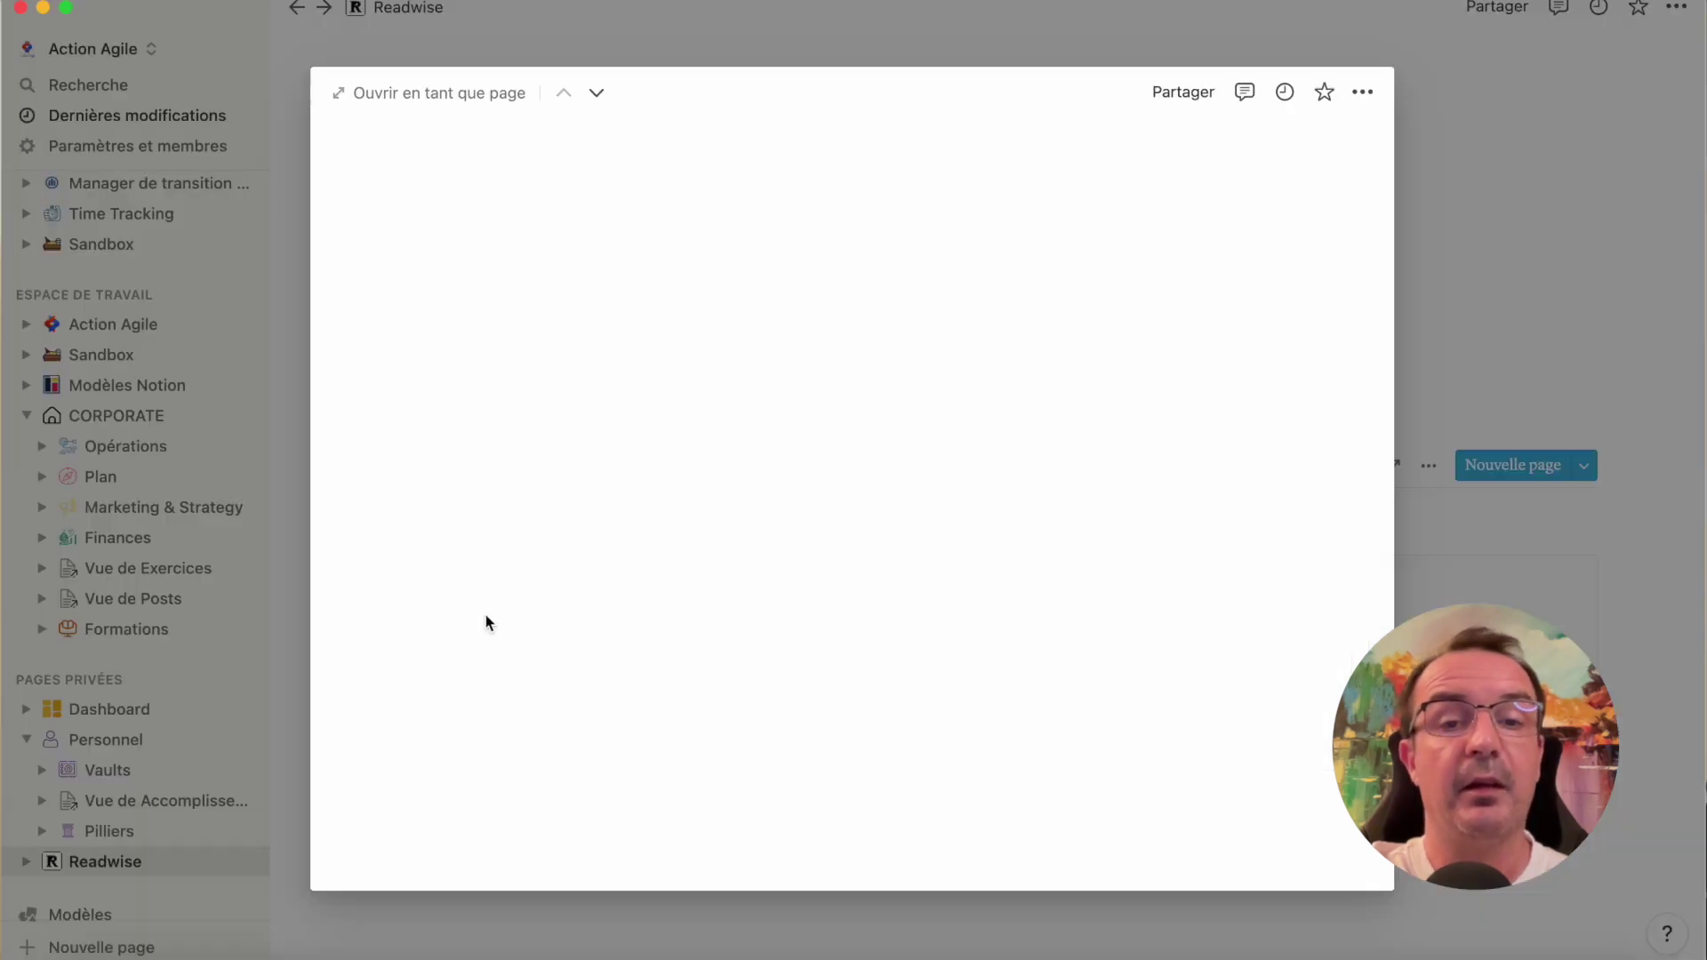
pyautogui.scroll(-10, 903, 578)
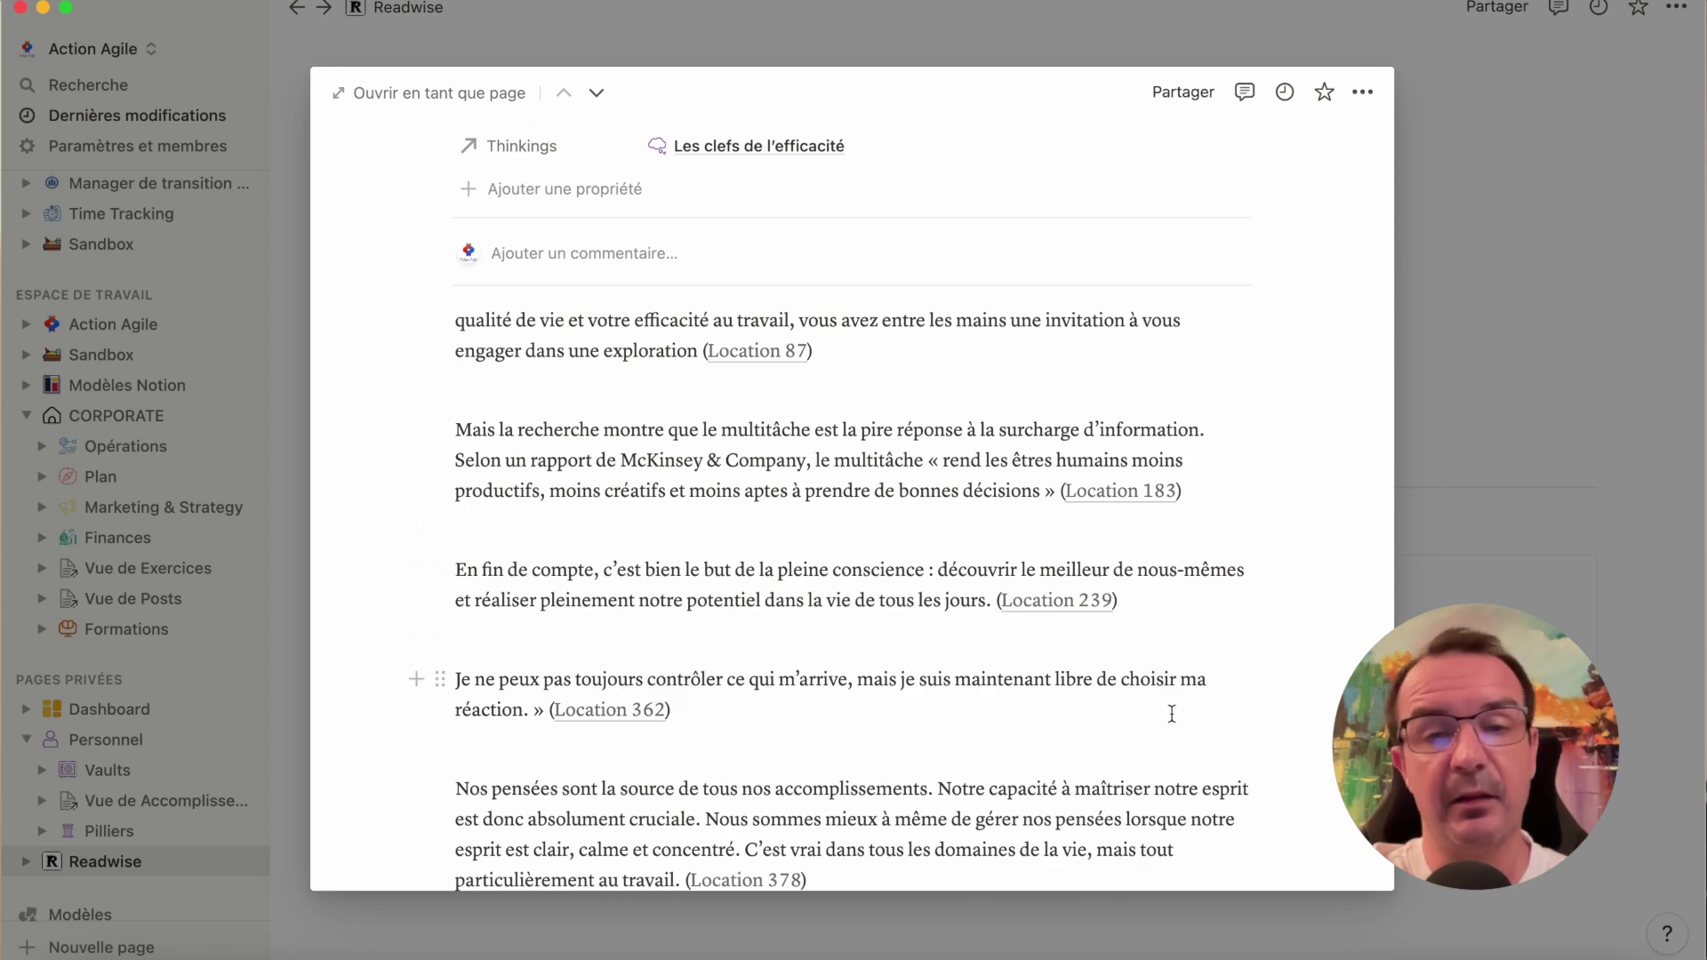
pyautogui.click(1436, 516)
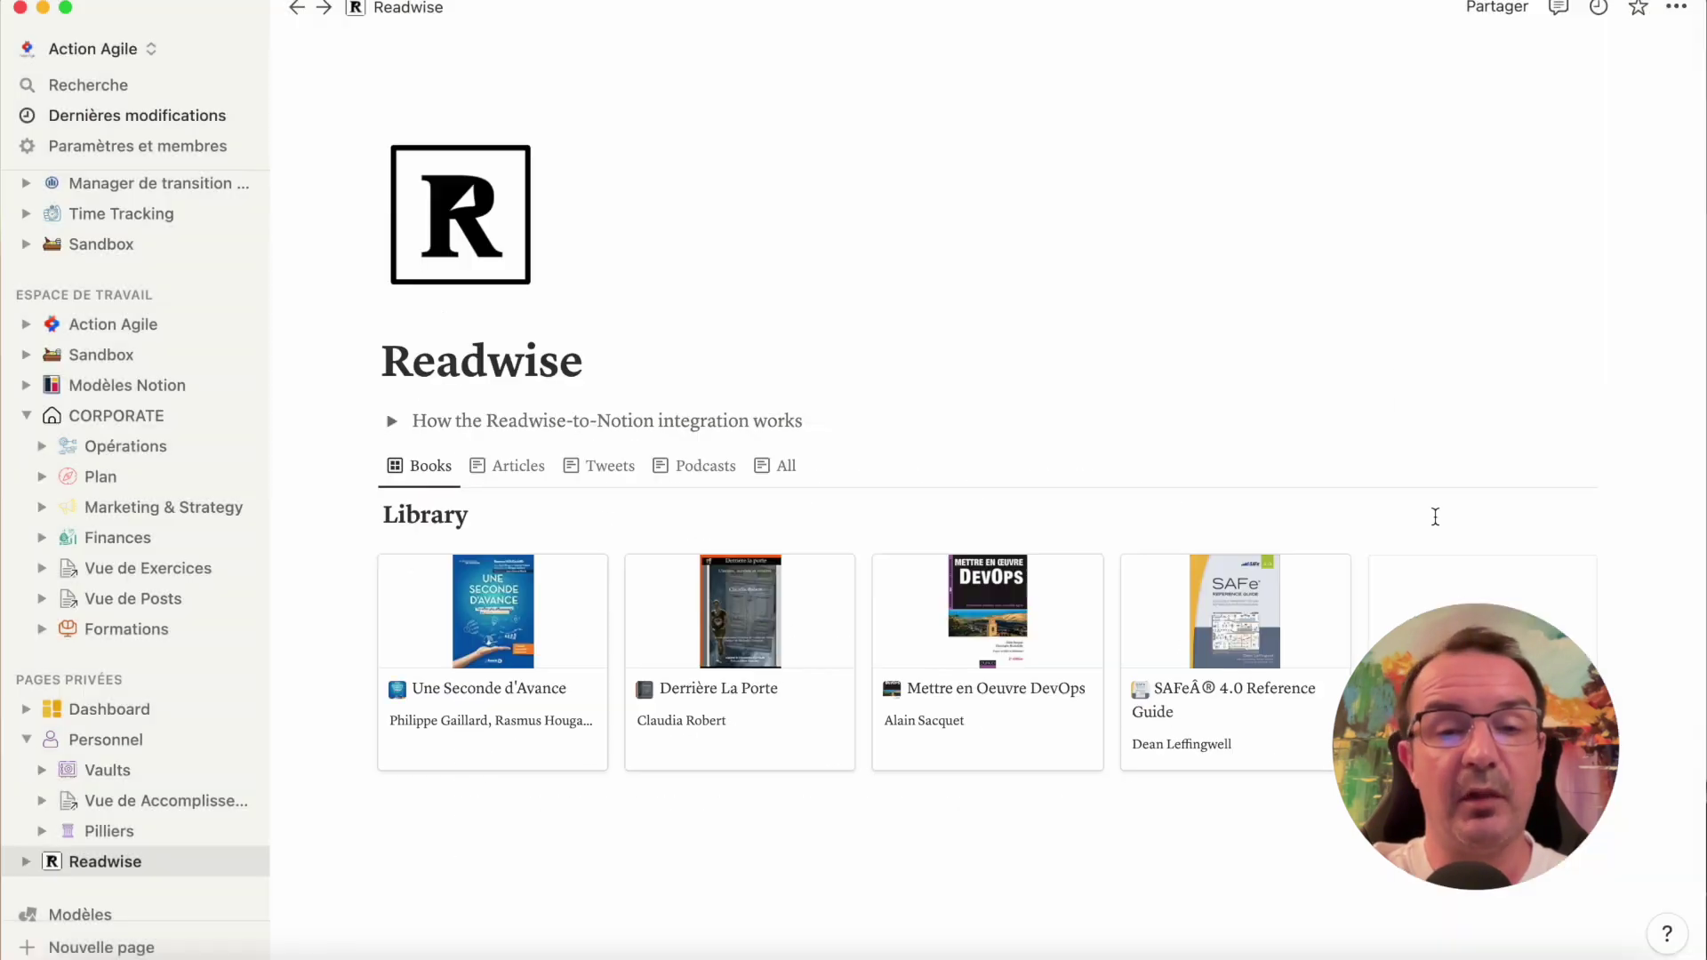
# View the Readwise library's Articles, Tweets and Podcasts, and return to the Books view
pyautogui.click(512, 478)
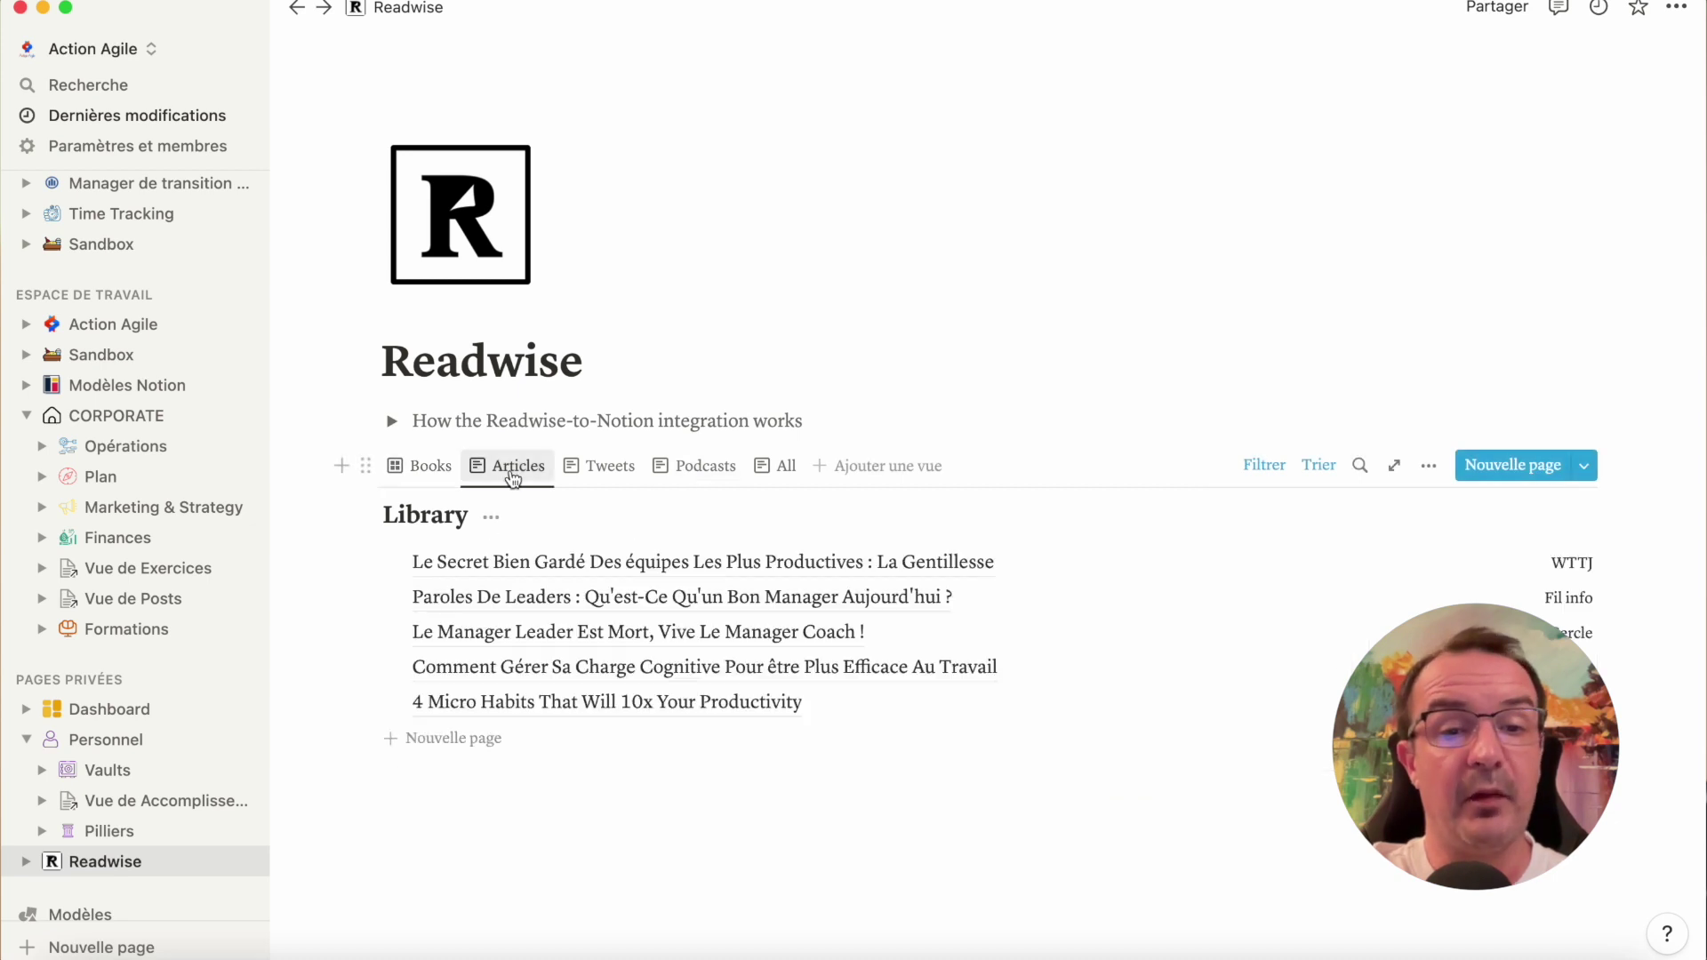
pyautogui.click(584, 473)
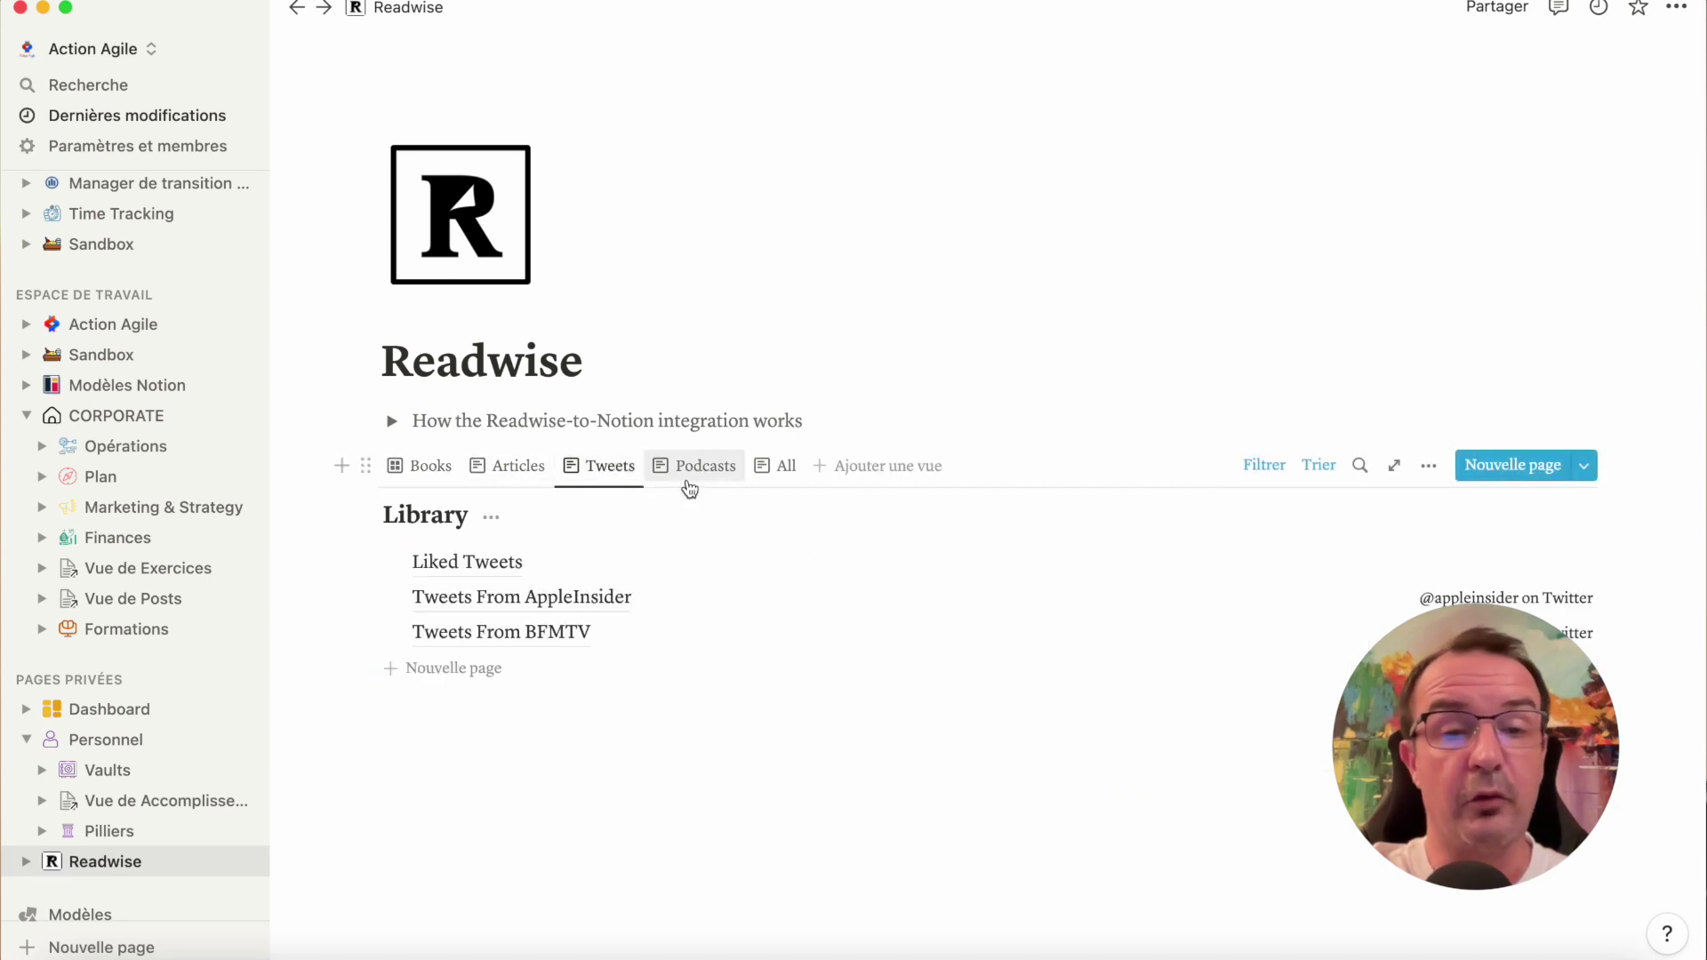
pyautogui.click(712, 470)
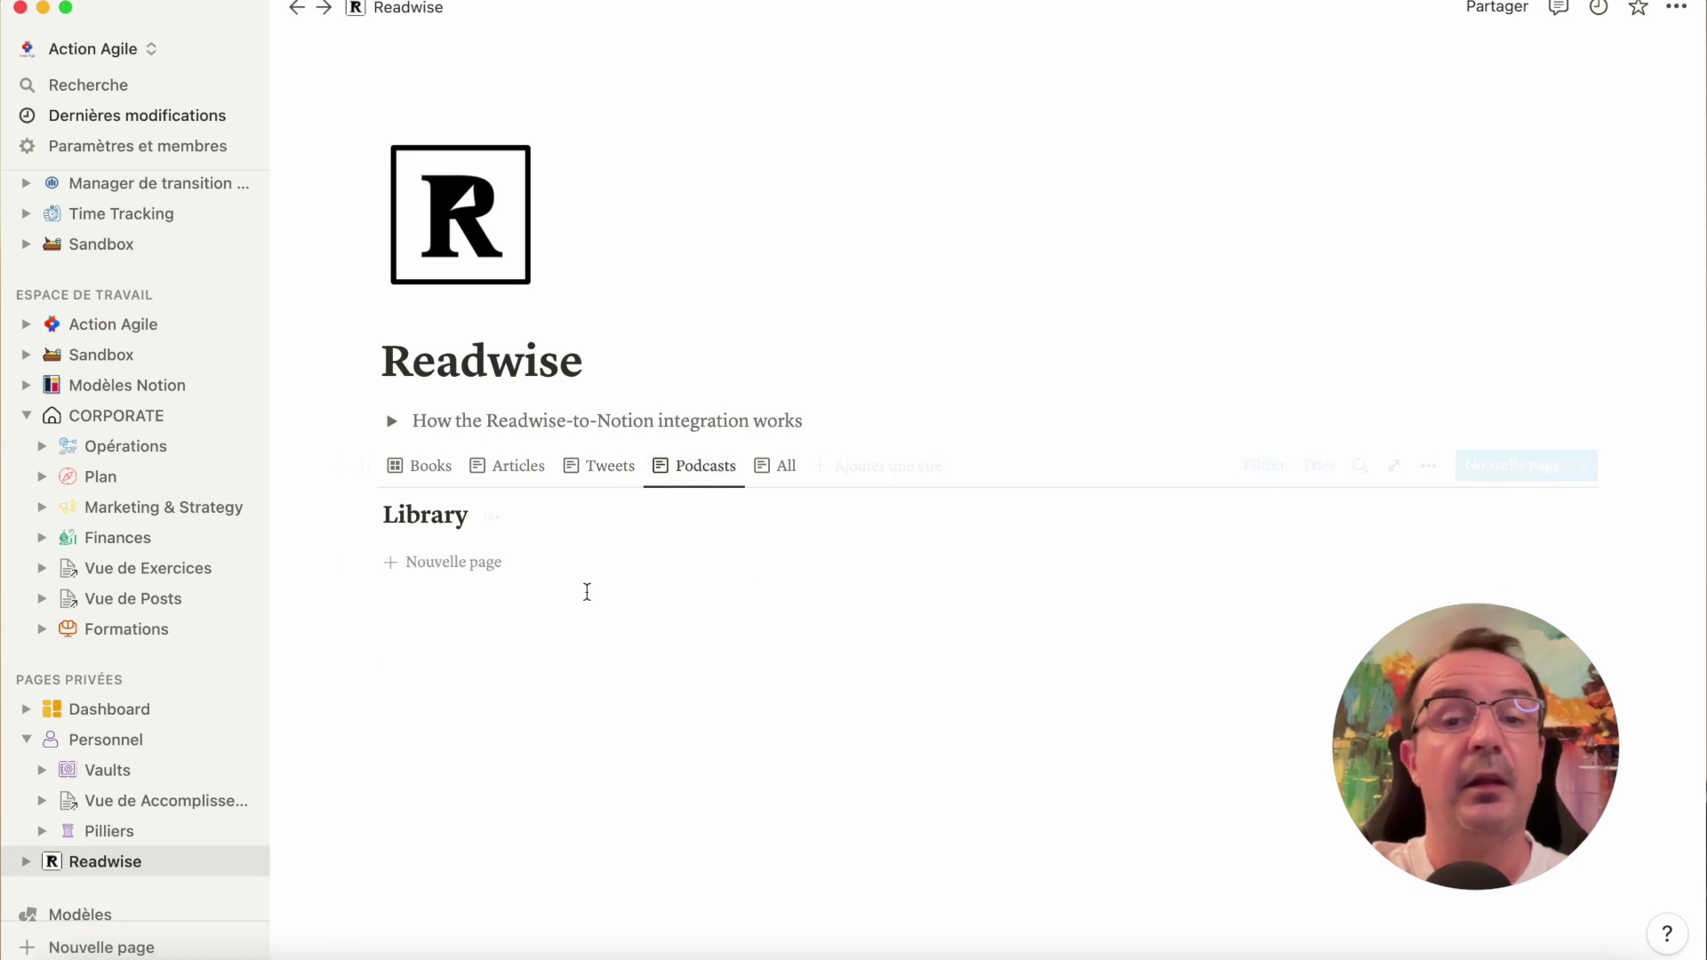
pyautogui.click(444, 479)
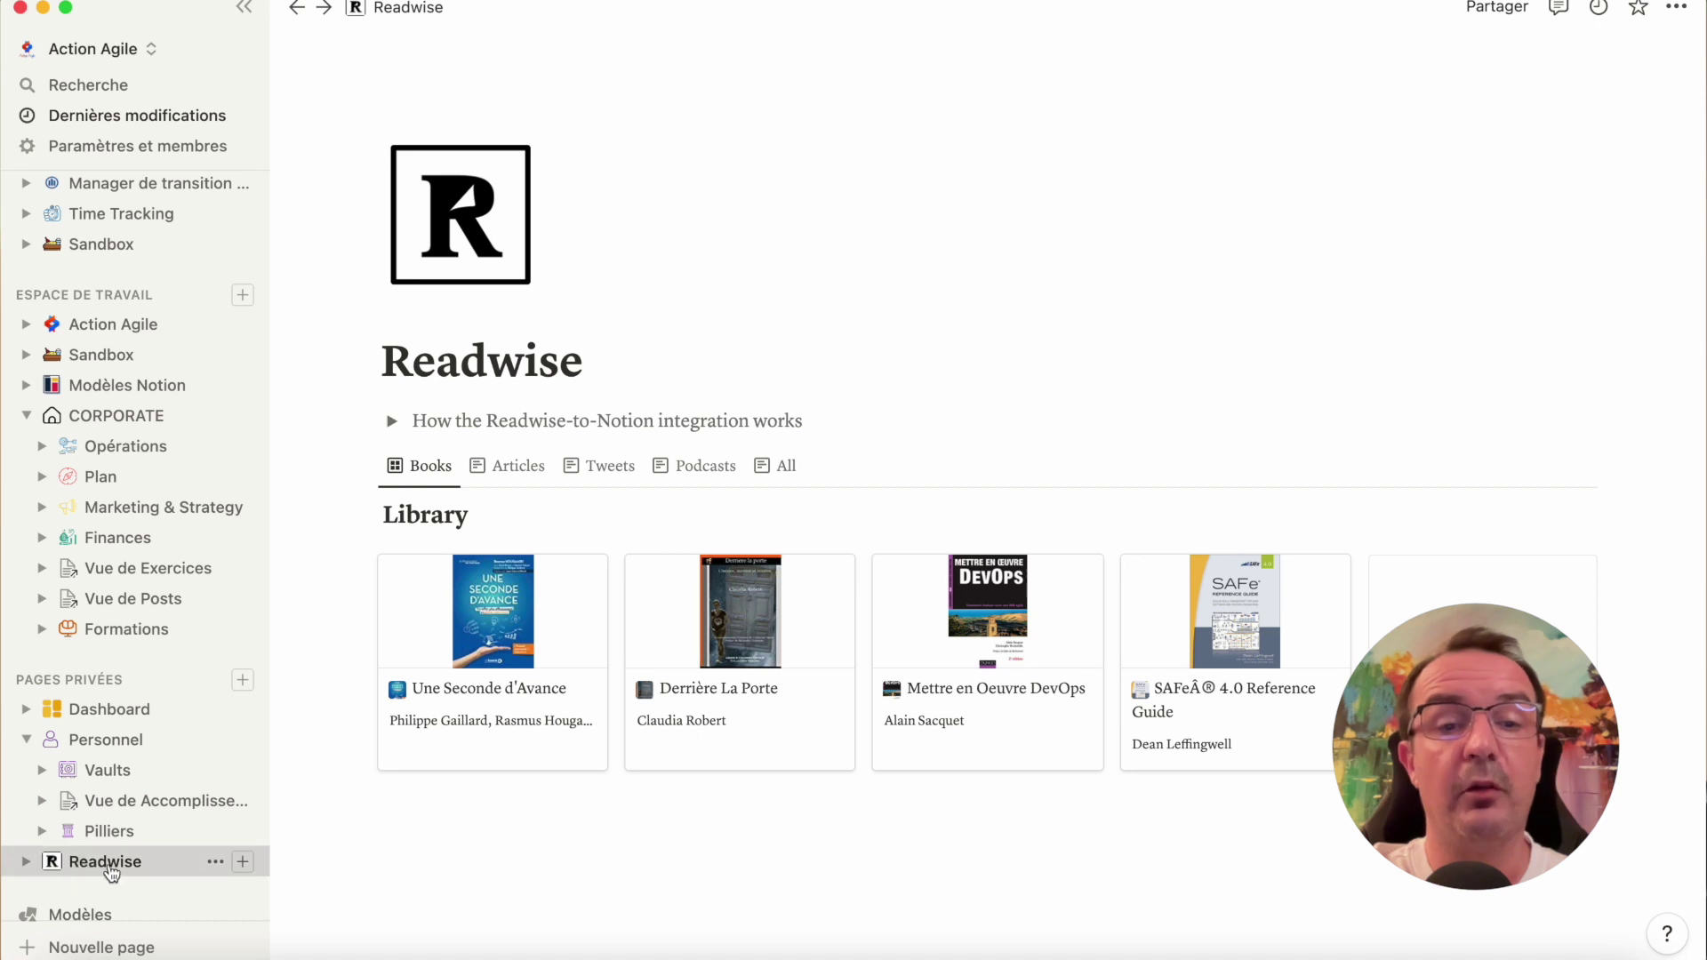
# Expand the Vaults subpages and open the Media Vault to review its resources and linked knowledge
pyautogui.click(42, 770)
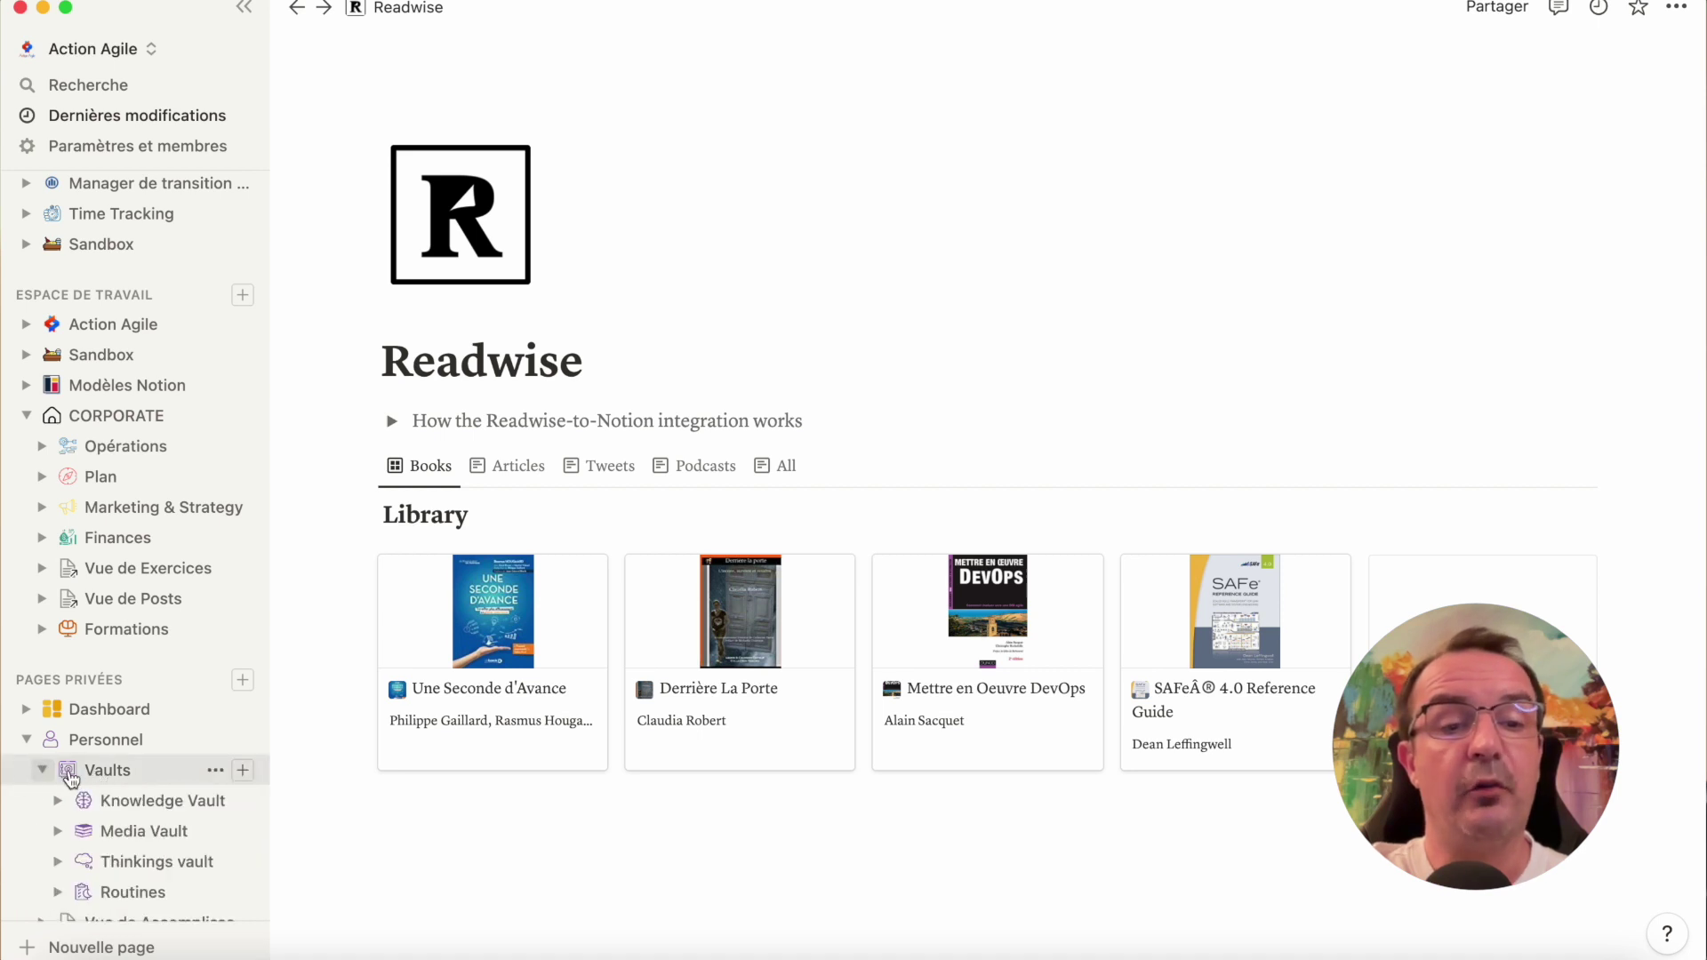
pyautogui.click(125, 830)
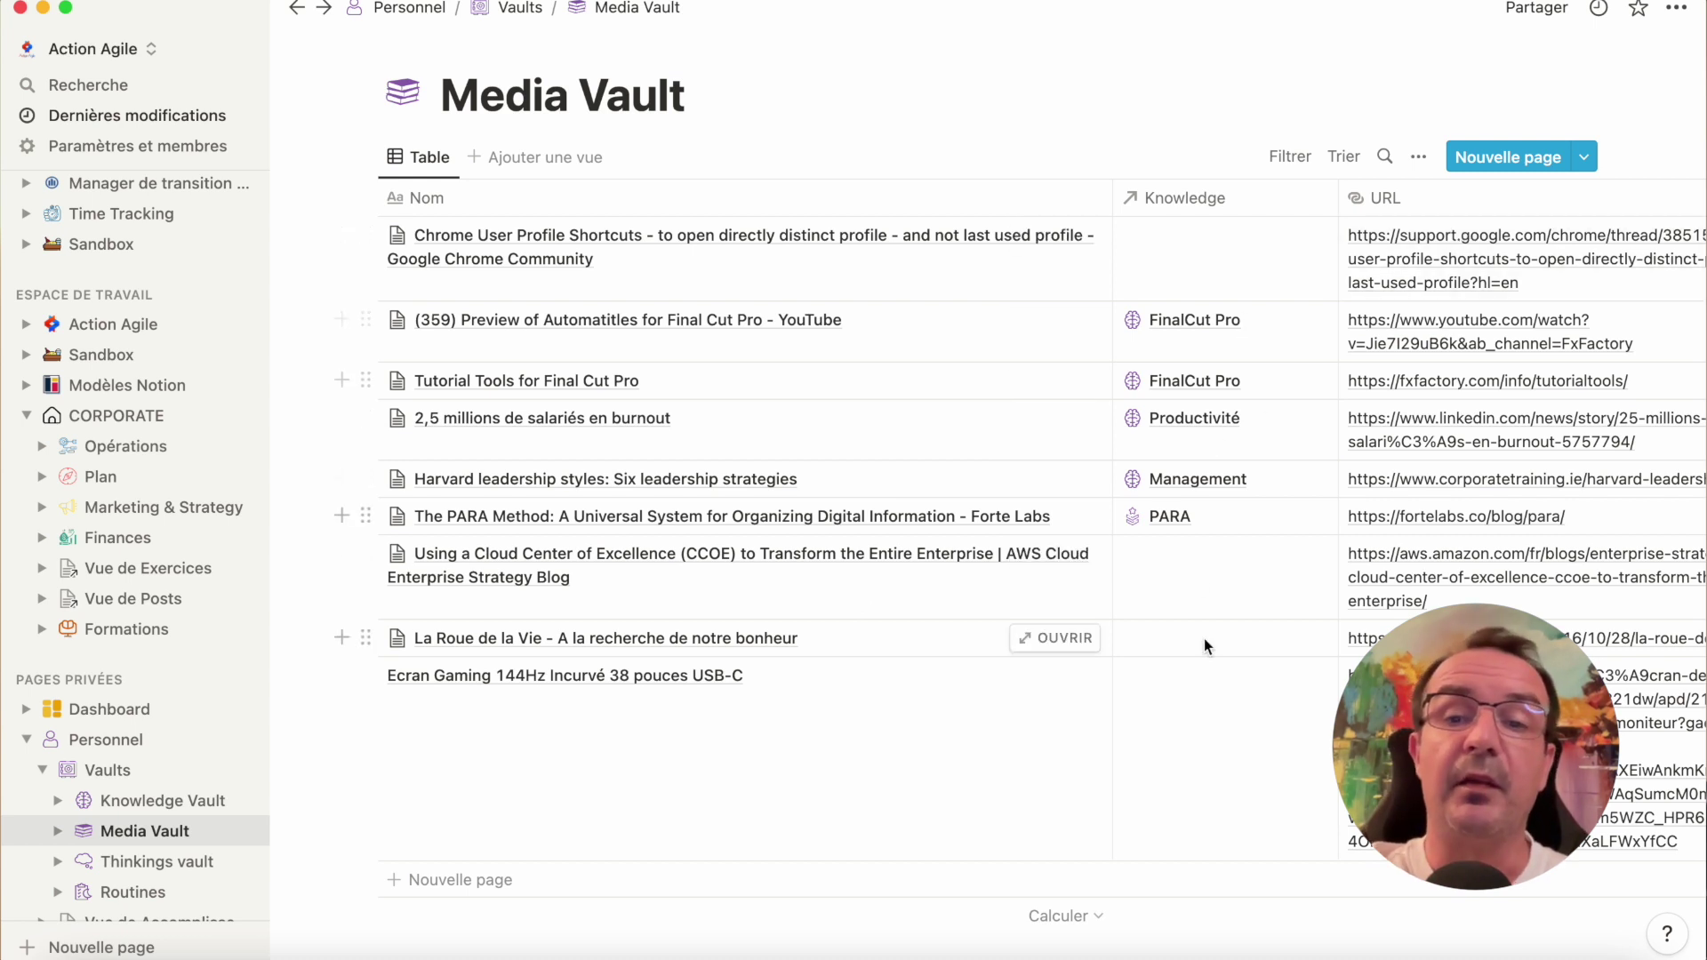
# Open the Mindfulness entry in the Knowledge Vault, read through its properties and notes, and close the preview
pyautogui.click(153, 802)
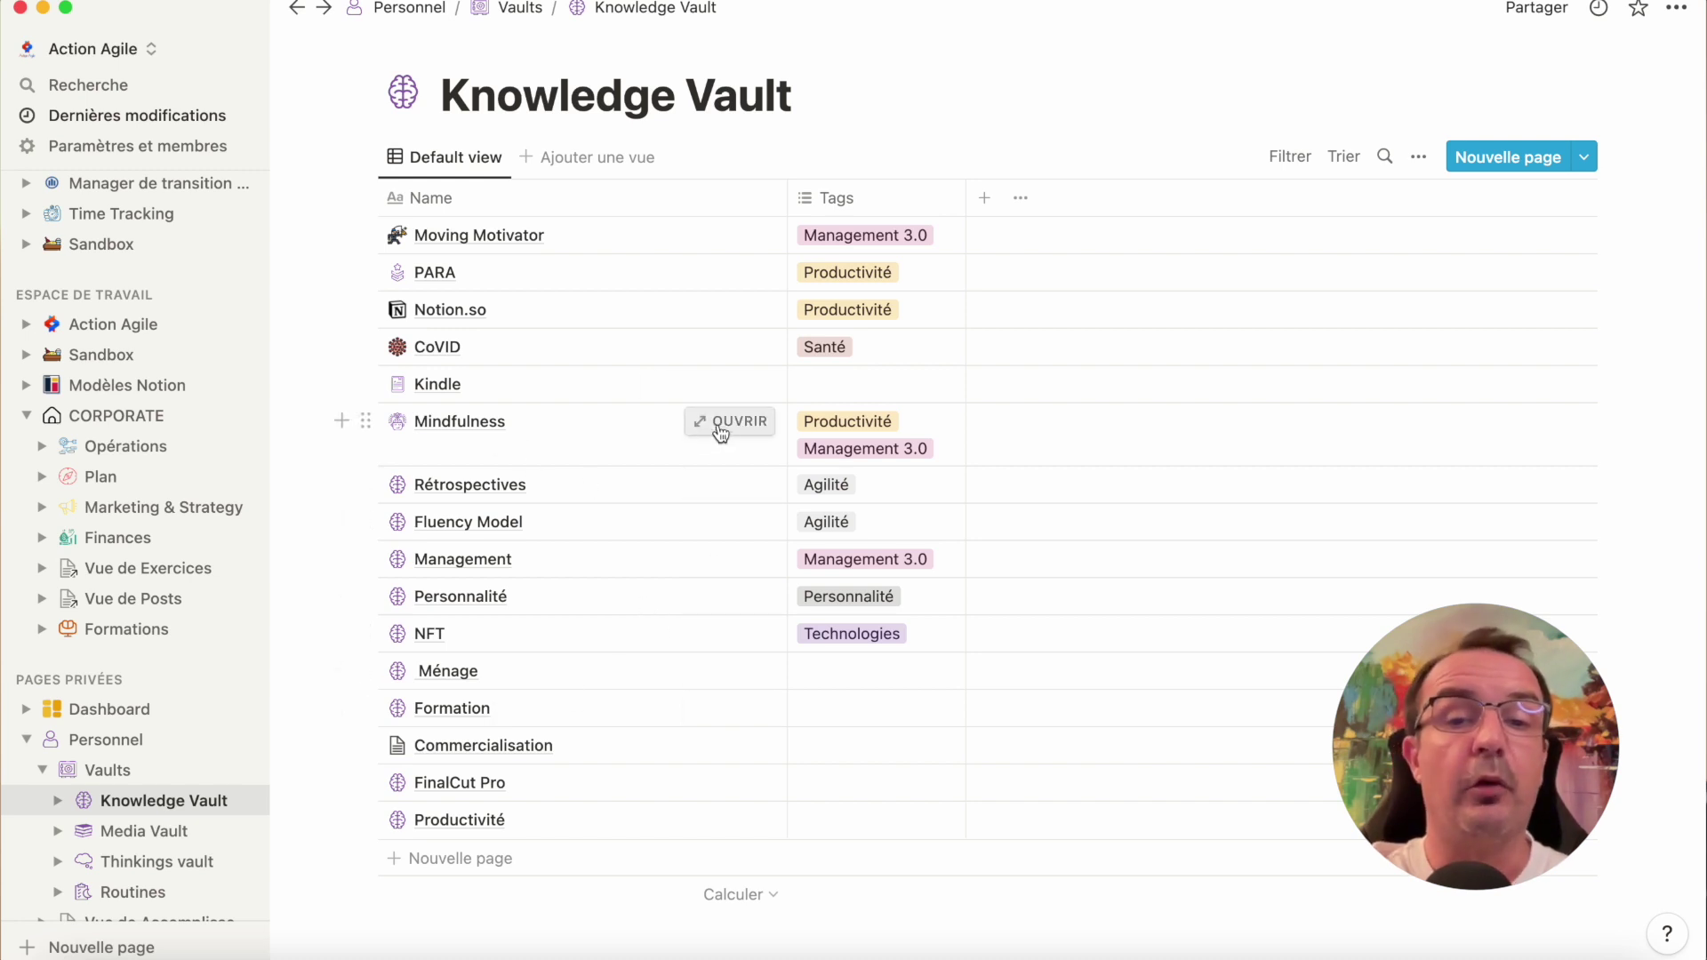
pyautogui.click(722, 423)
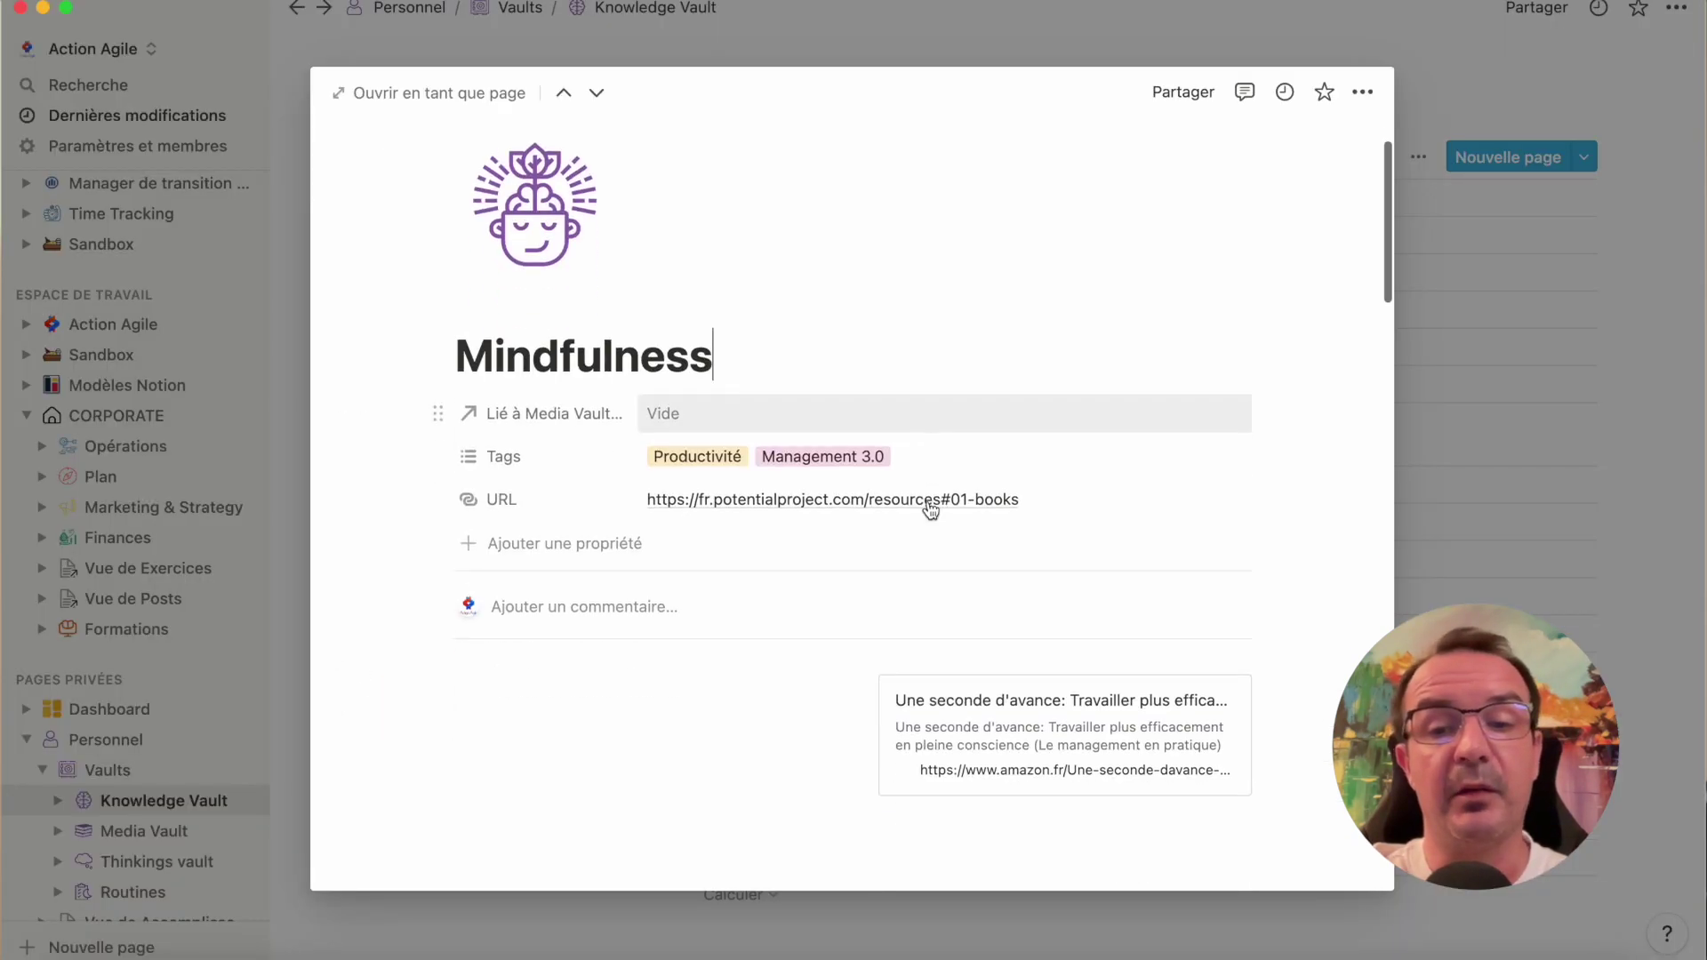
pyautogui.scroll(-5, 931, 507)
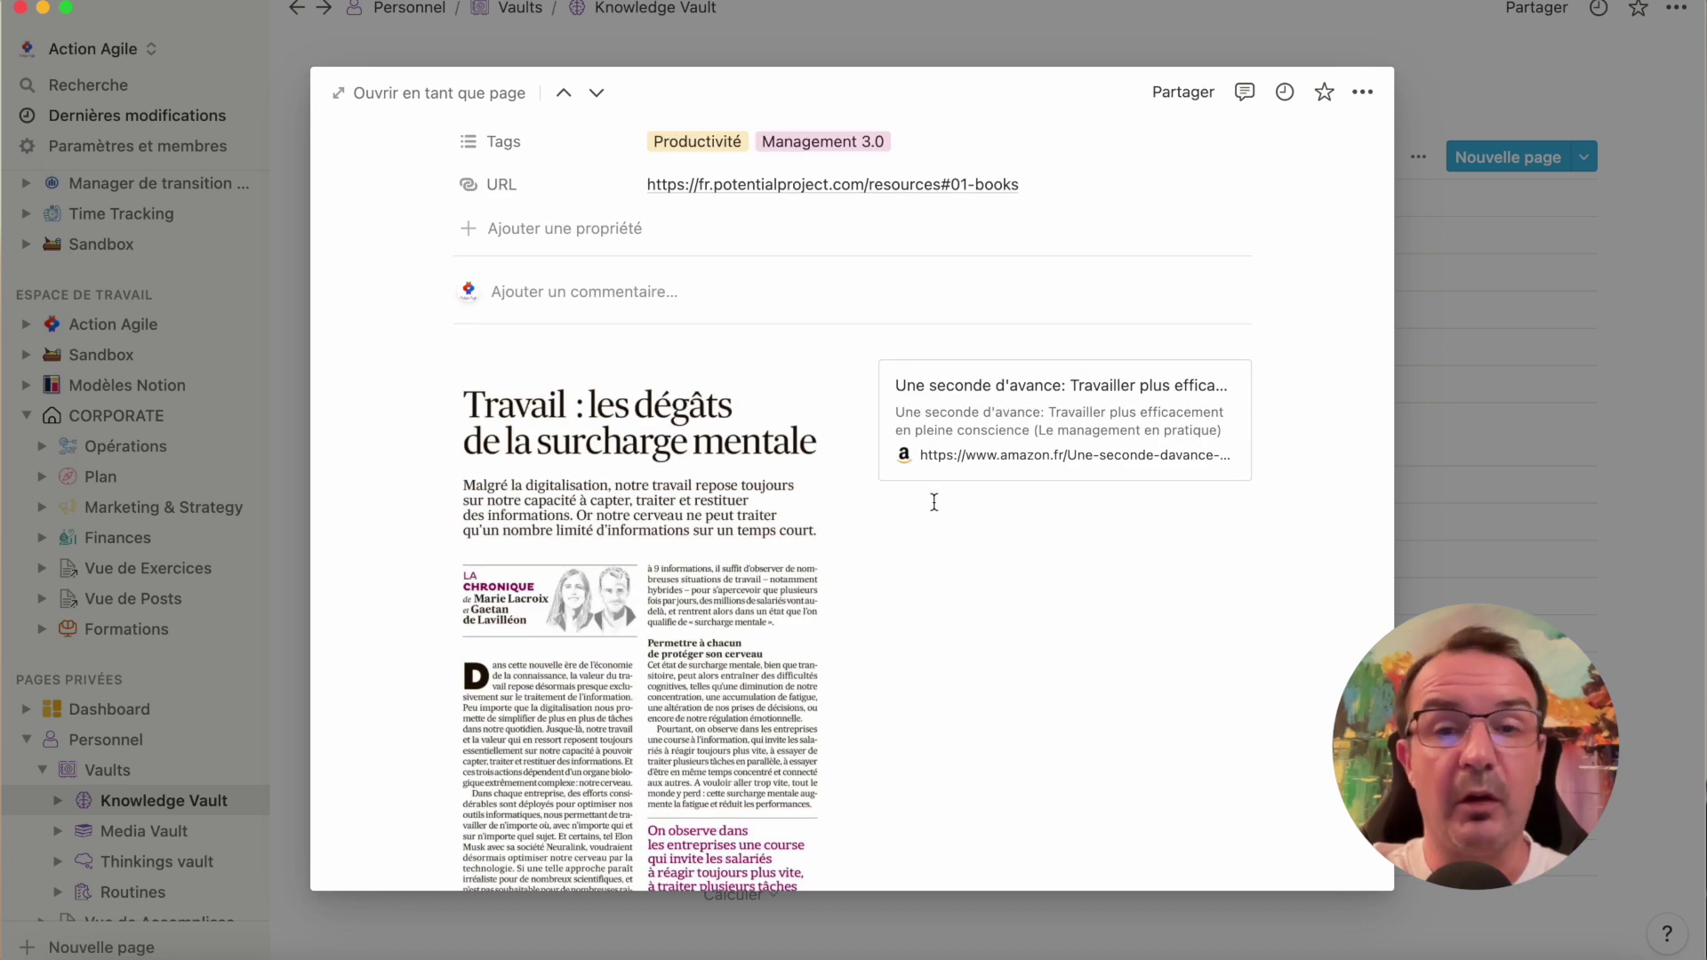
pyautogui.scroll(5, 931, 501)
pyautogui.scroll(-5, 936, 508)
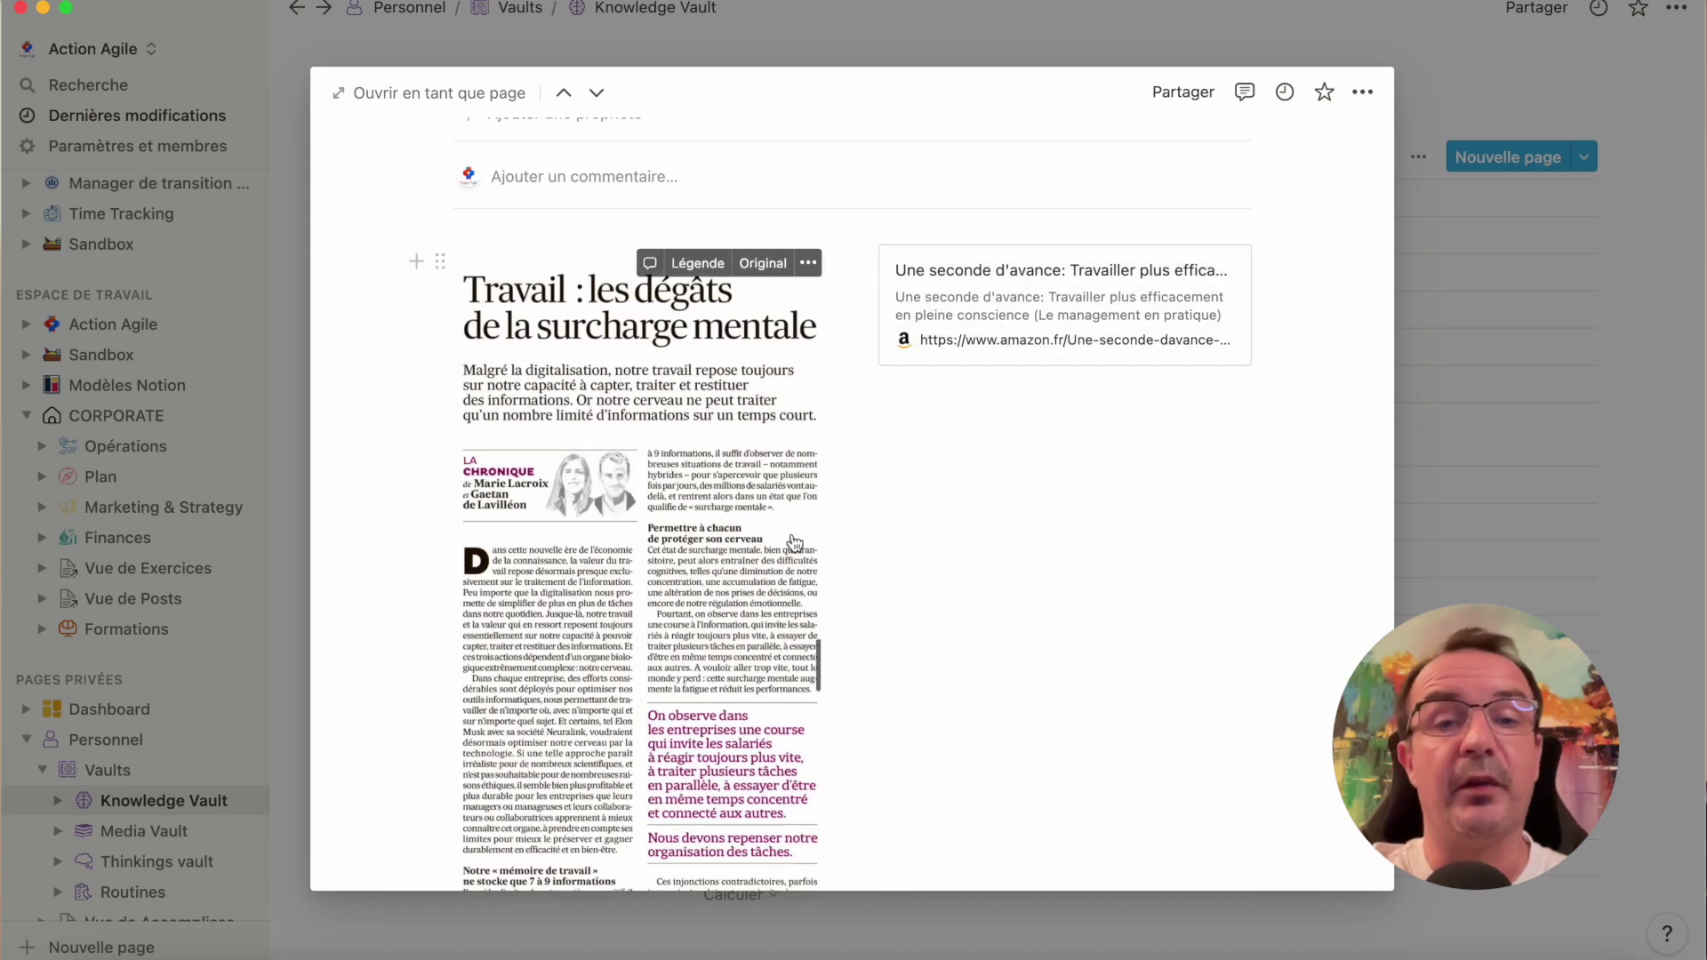
pyautogui.scroll(-10, 749, 498)
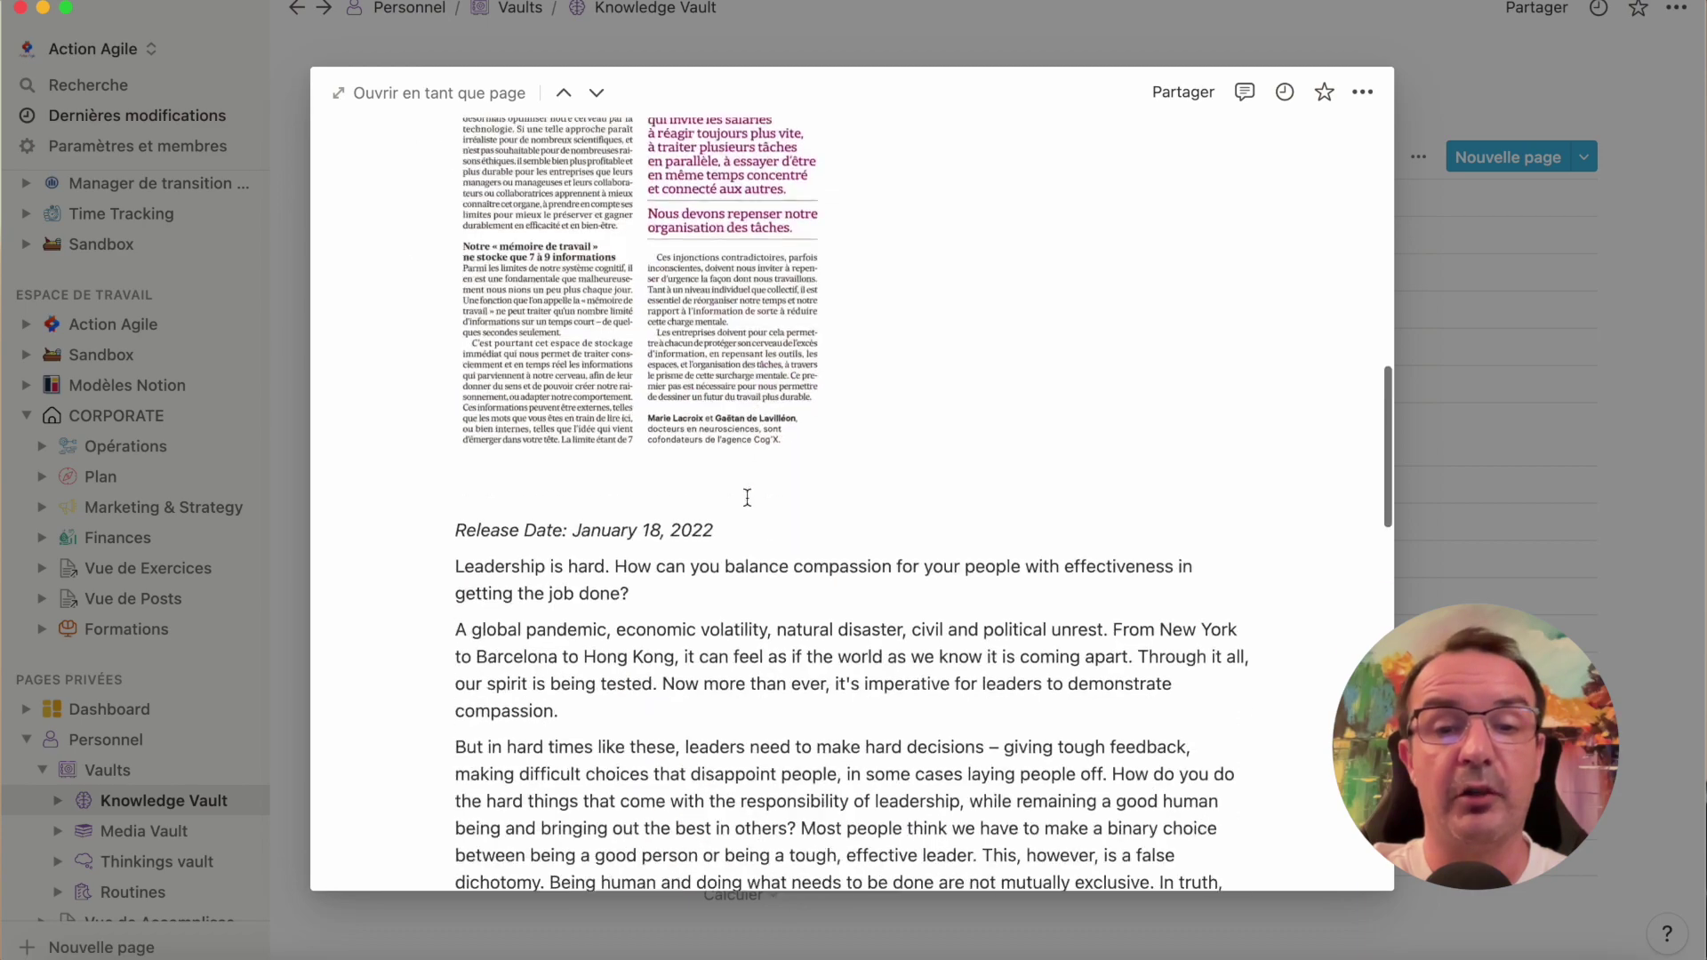
pyautogui.scroll(-5, 749, 498)
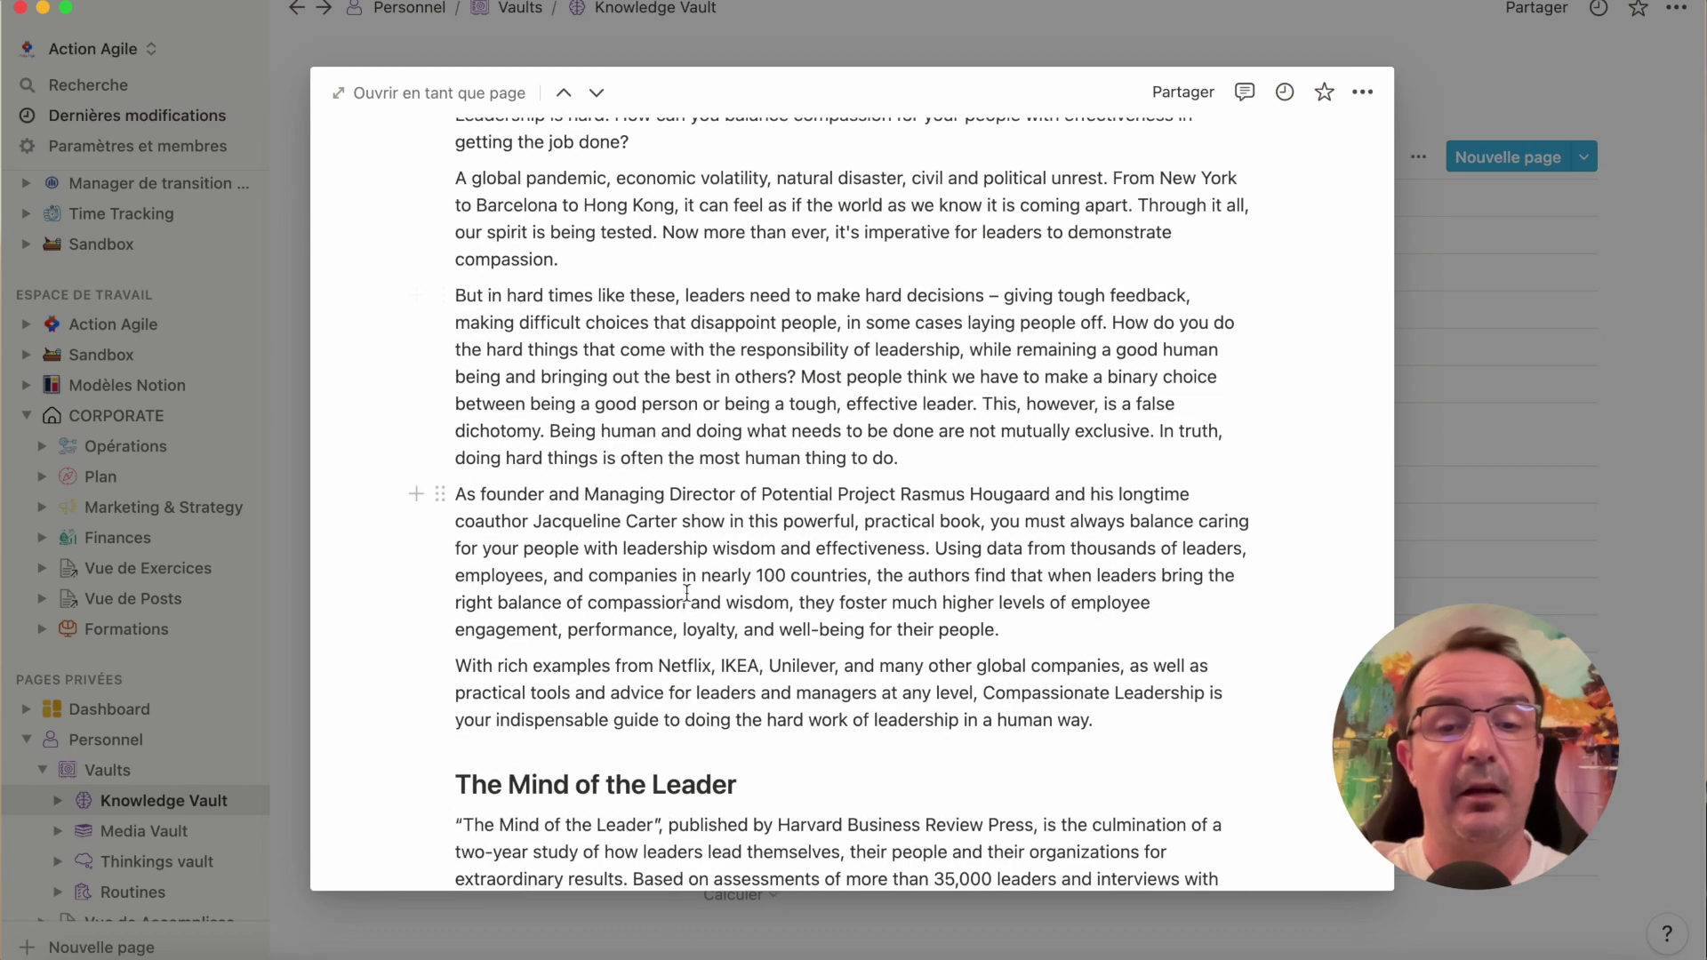
pyautogui.scroll(-6, 675, 522)
pyautogui.scroll(20, 690, 589)
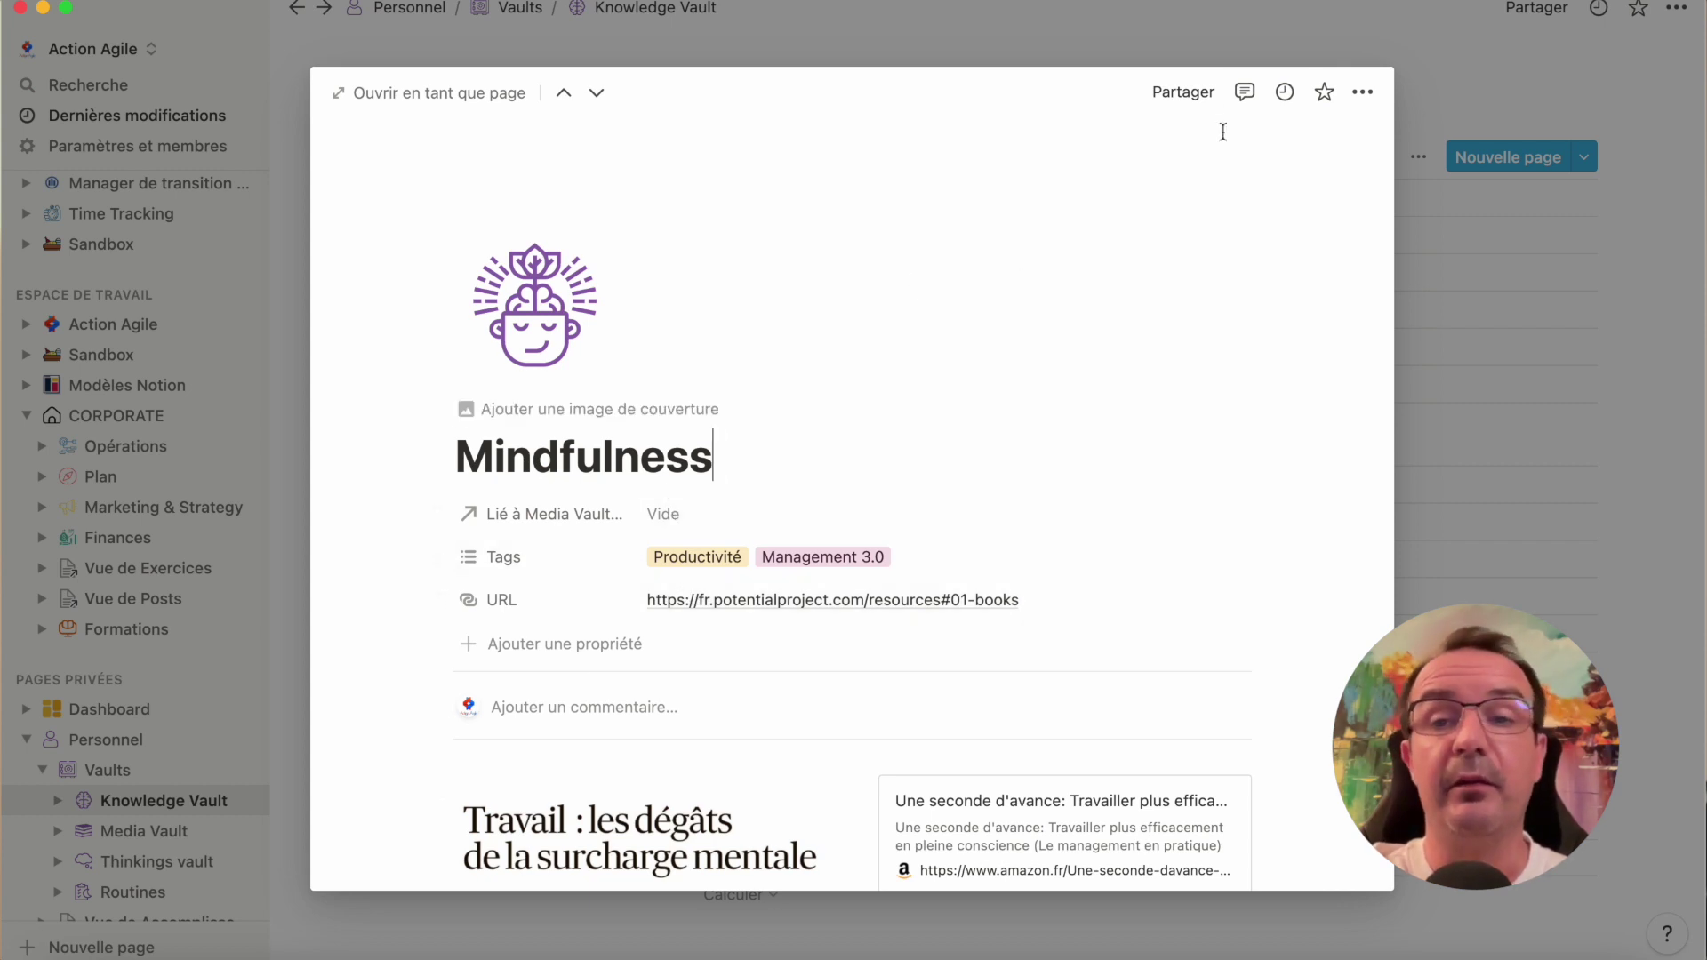
pyautogui.click(1101, 32)
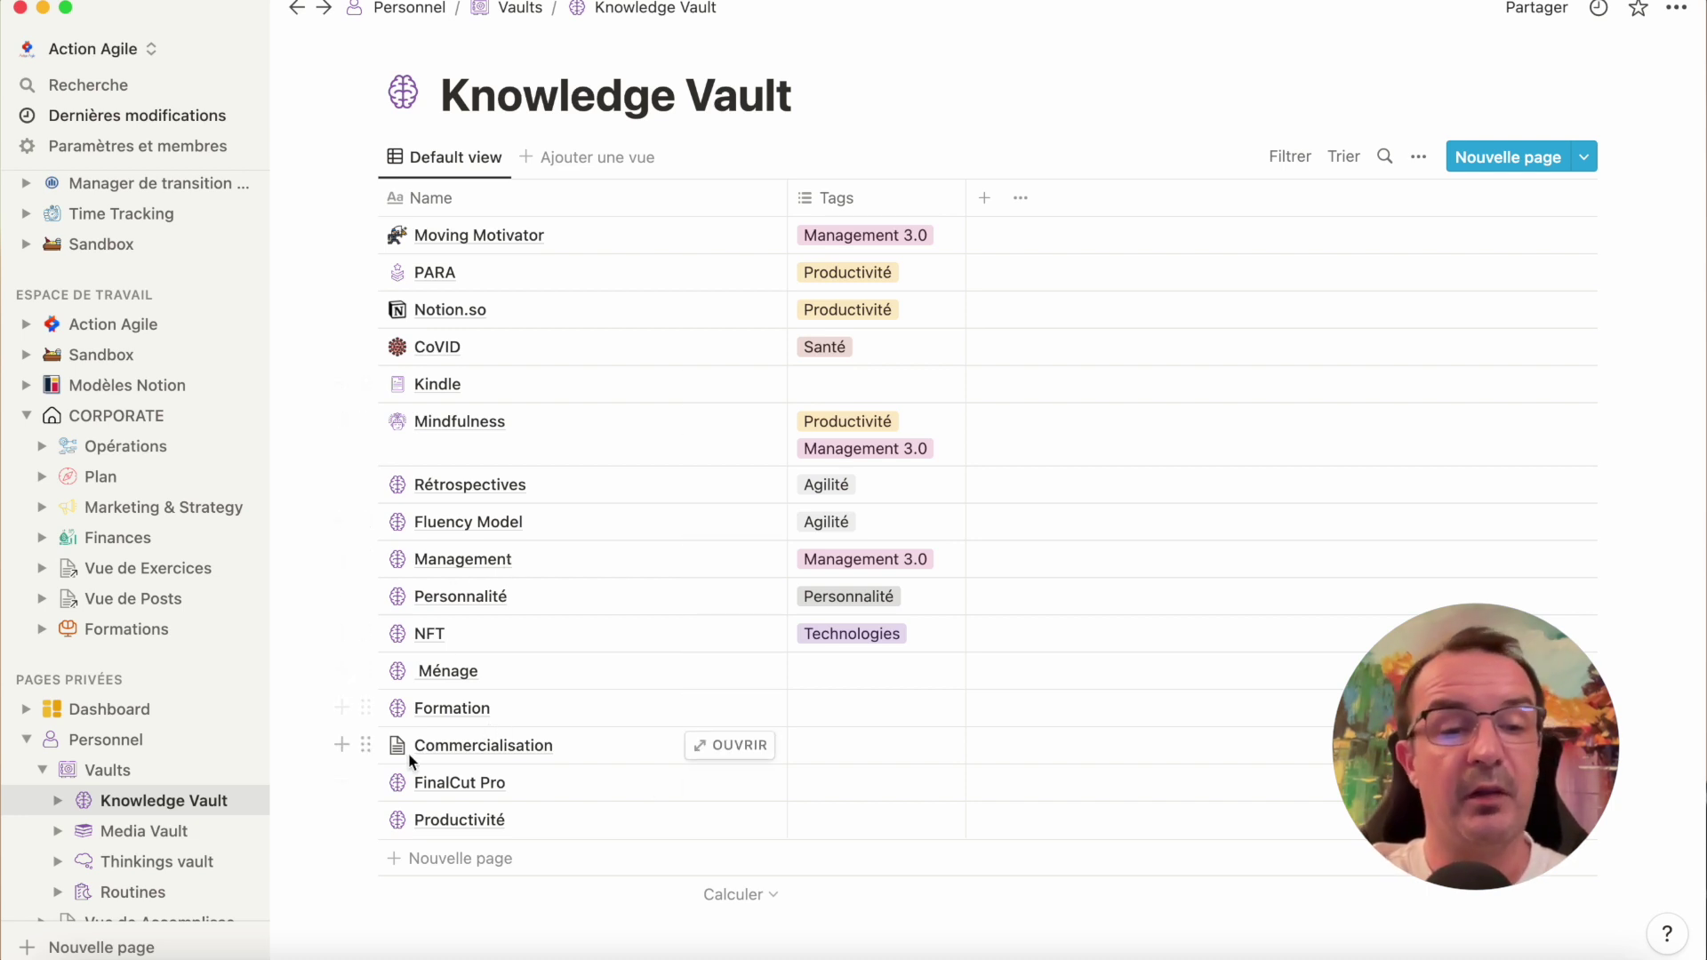
# Open Routines under Vaults, and open the Todo page under Plan to view the "Terminées (YouTube)" tasks
pyautogui.click(145, 892)
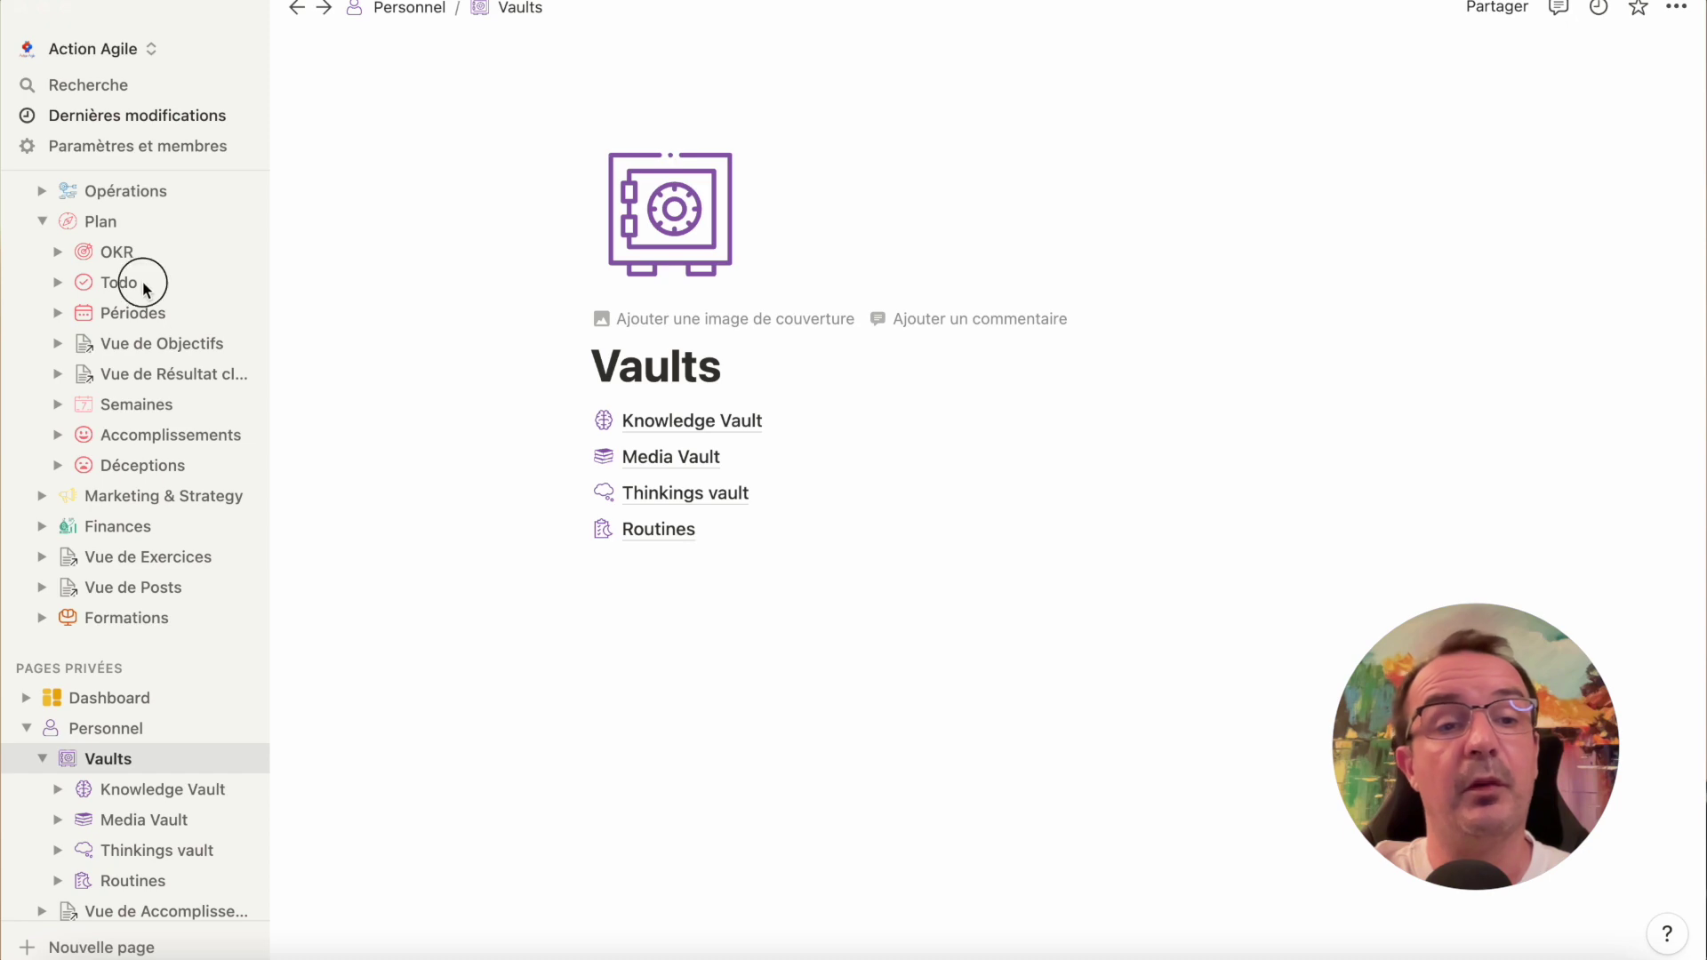
pyautogui.click(120, 282)
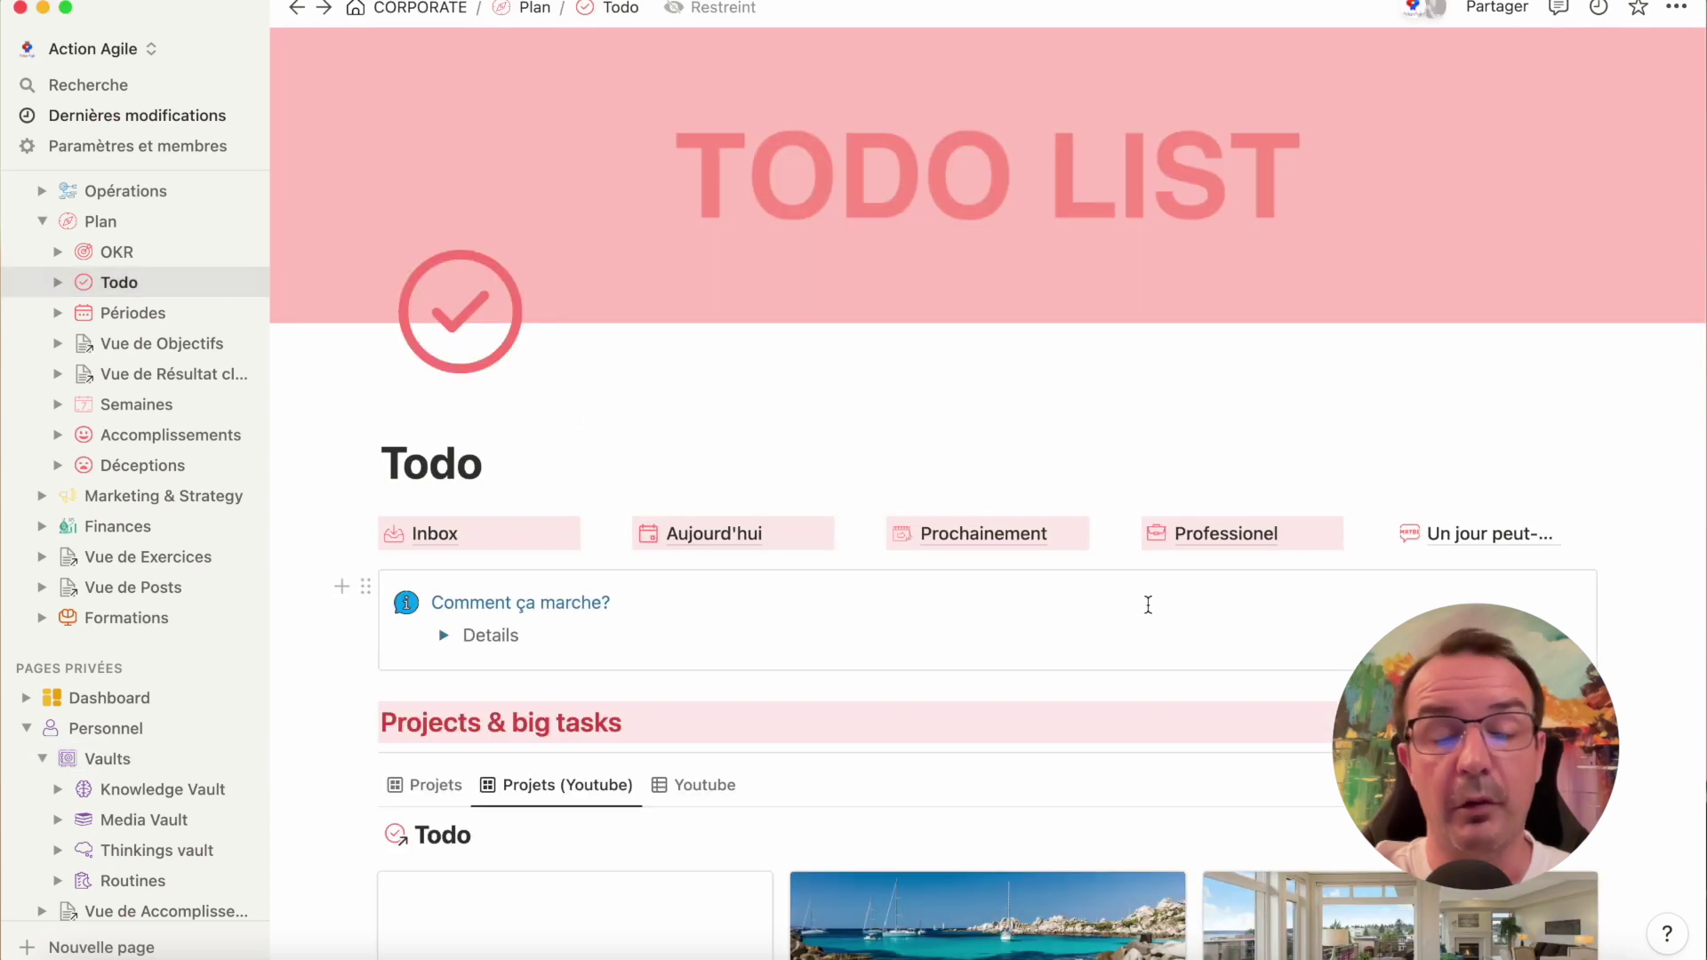
pyautogui.scroll(-10, 1138, 608)
pyautogui.scroll(-3, 1138, 609)
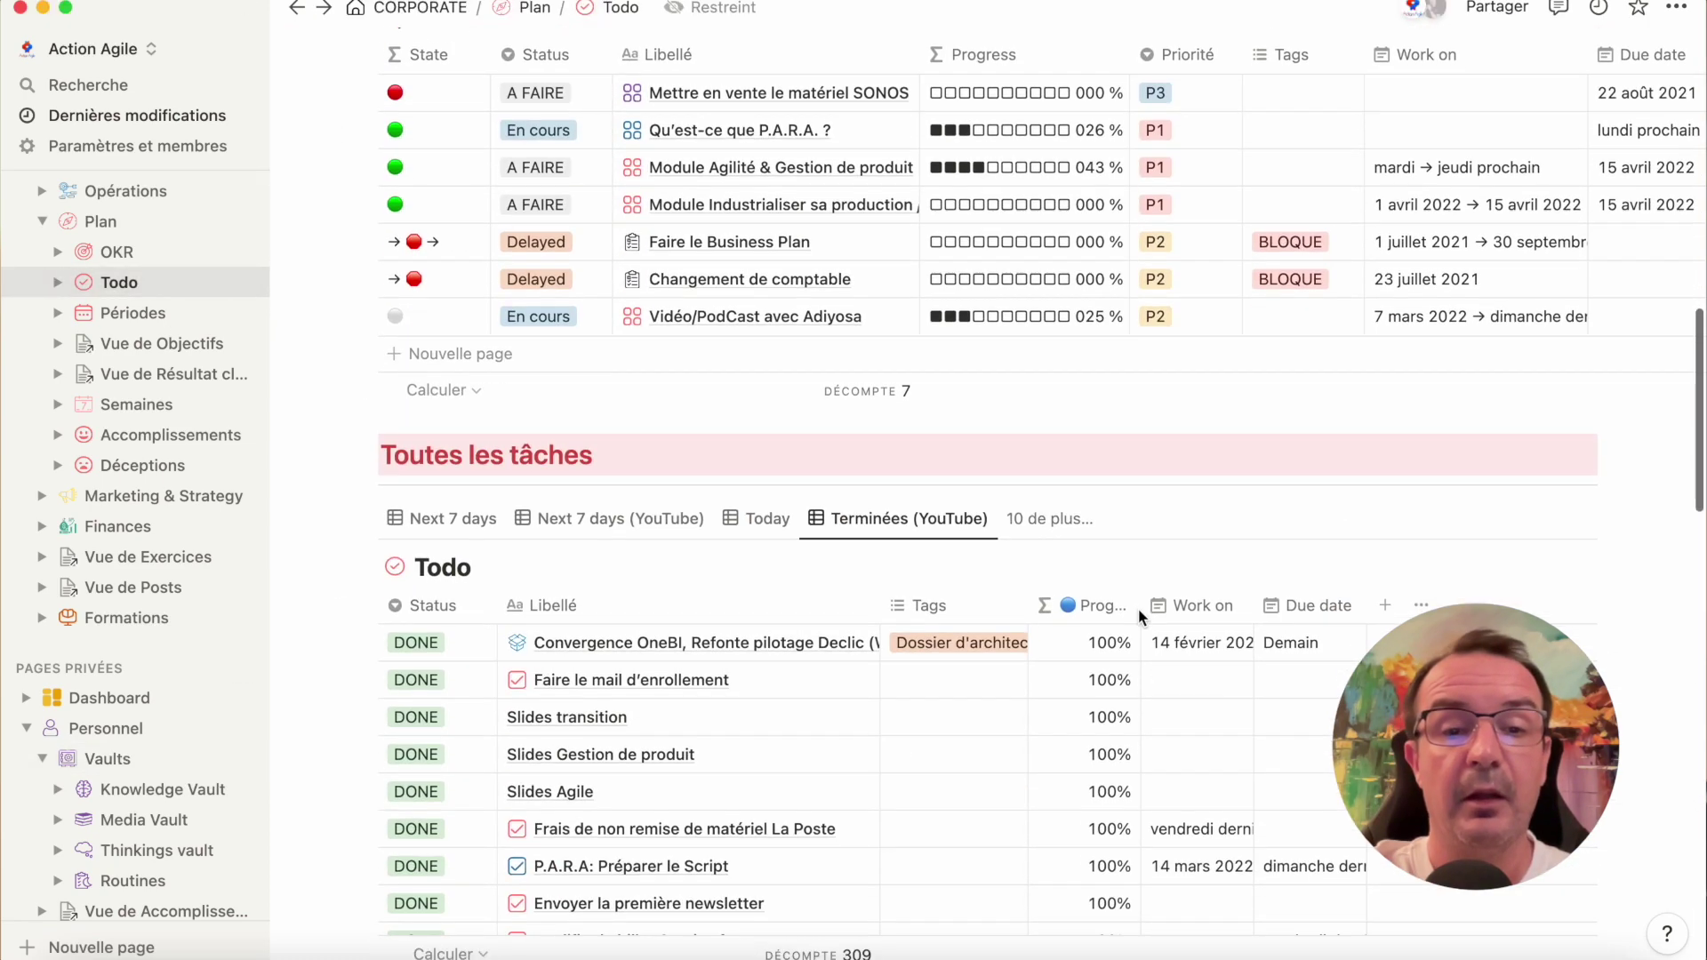